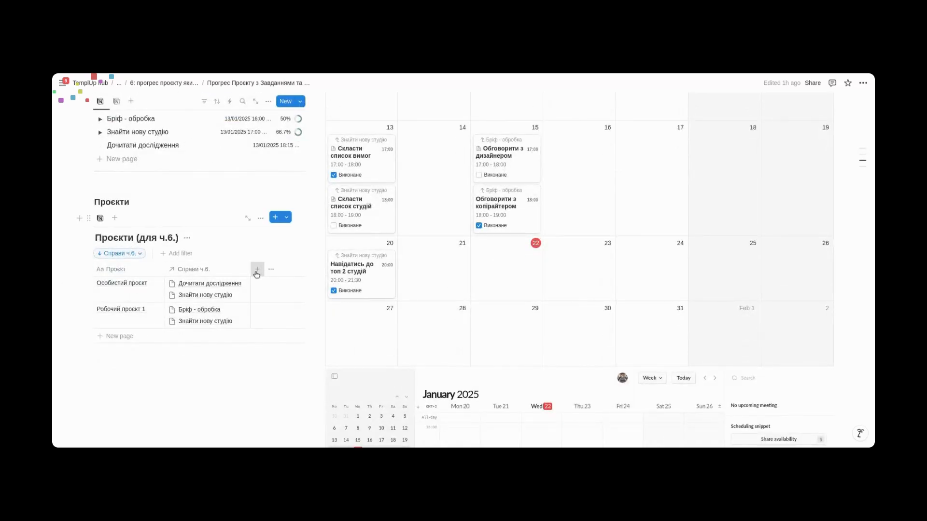
Add a rollup property named "Прогрес Проєкту" to the "Проєкти (для ч.6.)" table.
{"action": "left_click", "coordinate": [257, 270]}
{"action": "scroll", "coordinate": [352, 290], "scroll_direction": "down", "scroll_amount": 5}
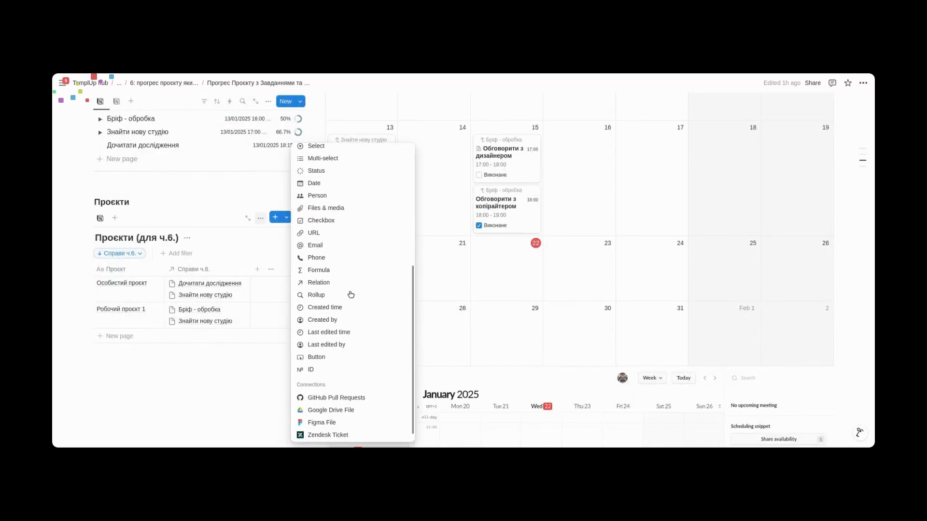
{"action": "left_click", "coordinate": [316, 295]}
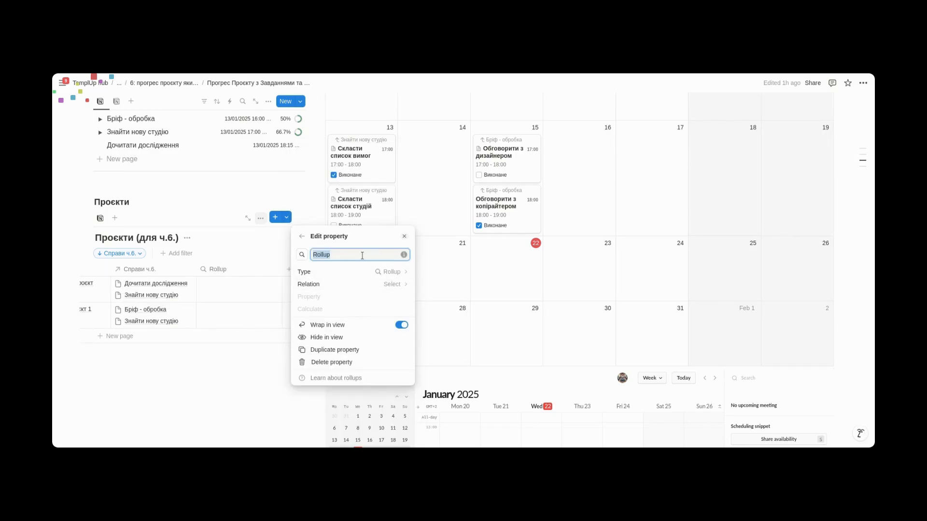
{"action": "type", "text": "g"}
{"action": "key", "text": "BackSpace"}
{"action": "type", "text": "П"}
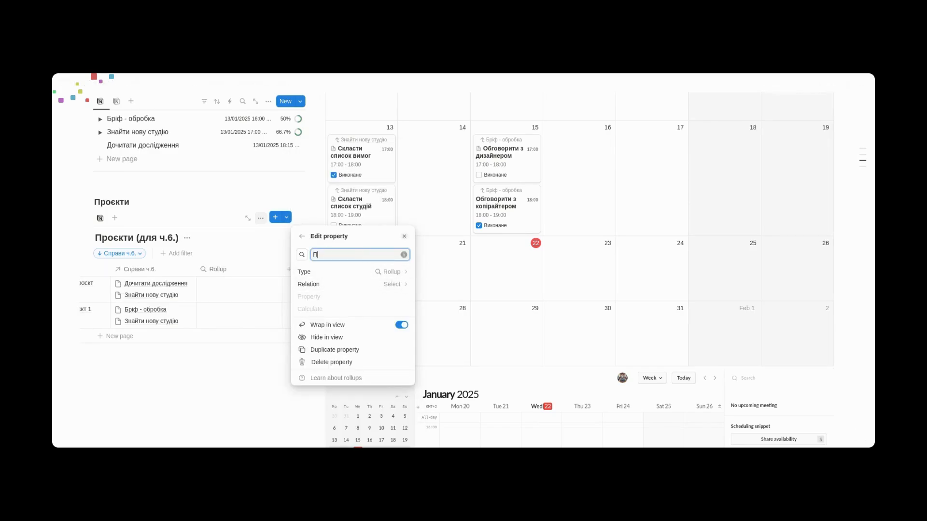
{"action": "type", "text": "рогрес Проєкту"}
Set the relation of the "Прогрес Проєкту" rollup to "Справи ч.6." and close the property settings.
{"action": "left_click", "coordinate": [390, 284]}
{"action": "left_click", "coordinate": [333, 298]}
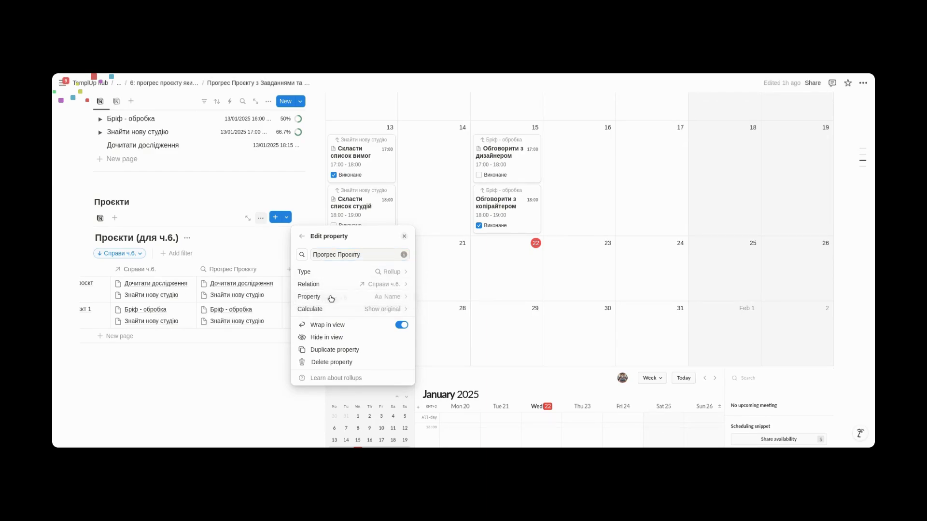
{"action": "left_click", "coordinate": [272, 254]}
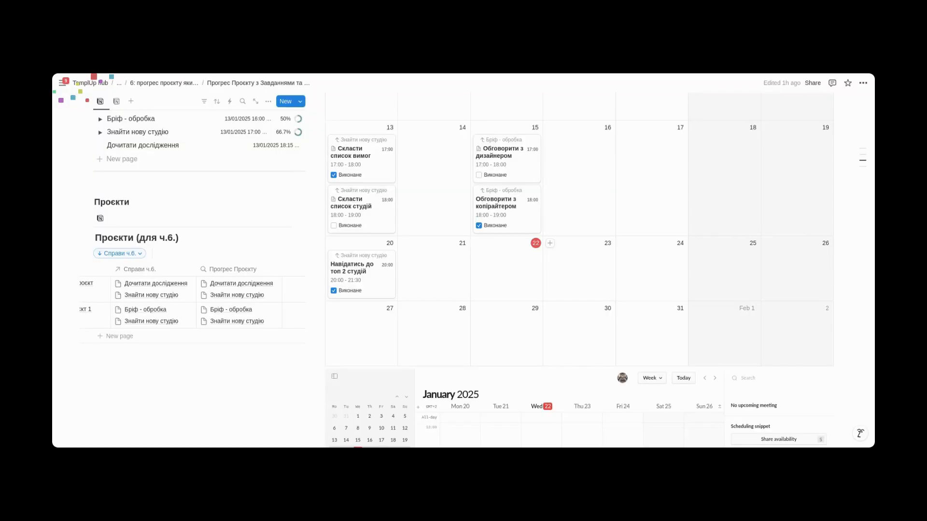
Add a formula property named "% copy" to the task list under "Завдання (кроки для виконання Справ)".
{"action": "scroll", "coordinate": [216, 195], "scroll_direction": "up", "scroll_amount": 3}
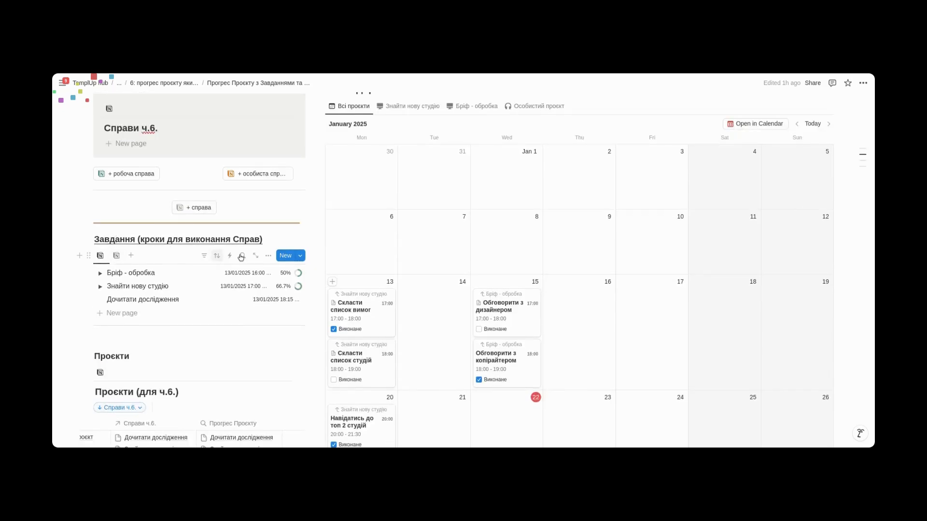
{"action": "left_click", "coordinate": [268, 255]}
{"action": "left_click", "coordinate": [421, 286]}
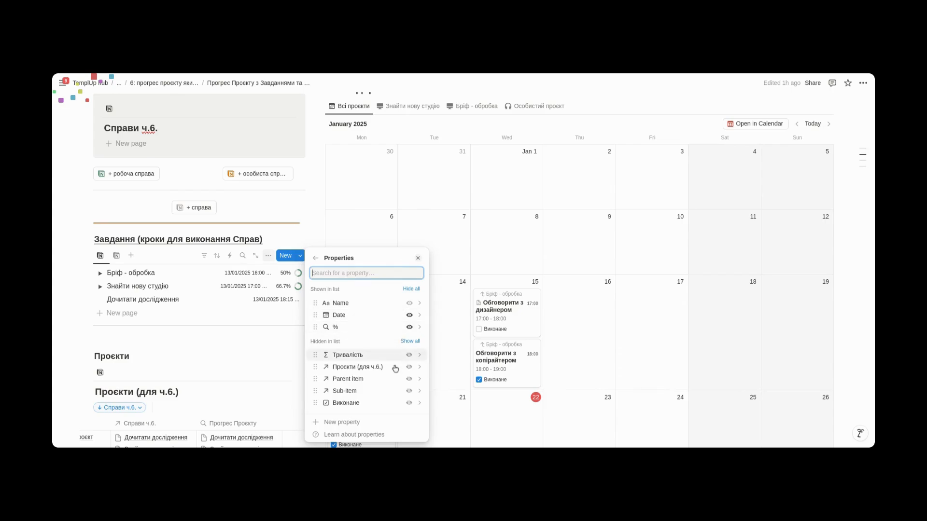
{"action": "left_click", "coordinate": [341, 423]}
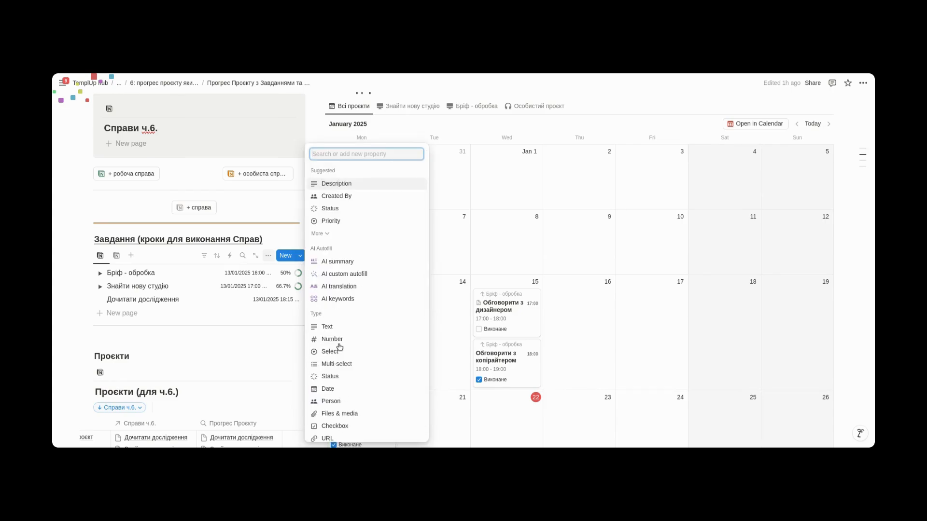
{"action": "scroll", "coordinate": [354, 346], "scroll_direction": "down", "scroll_amount": 3}
{"action": "left_click", "coordinate": [328, 323]}
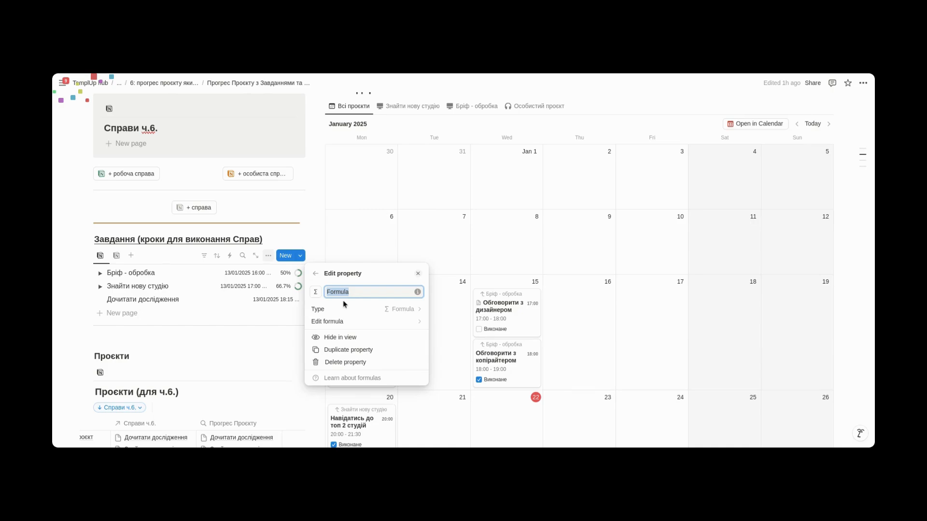
{"action": "key", "text": "BackSpace"}
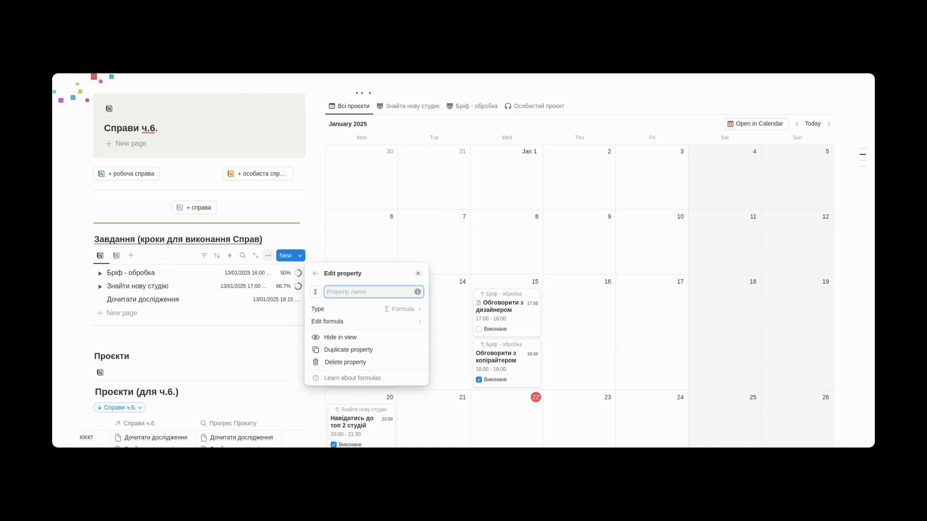
{"action": "type", "text": "%"}
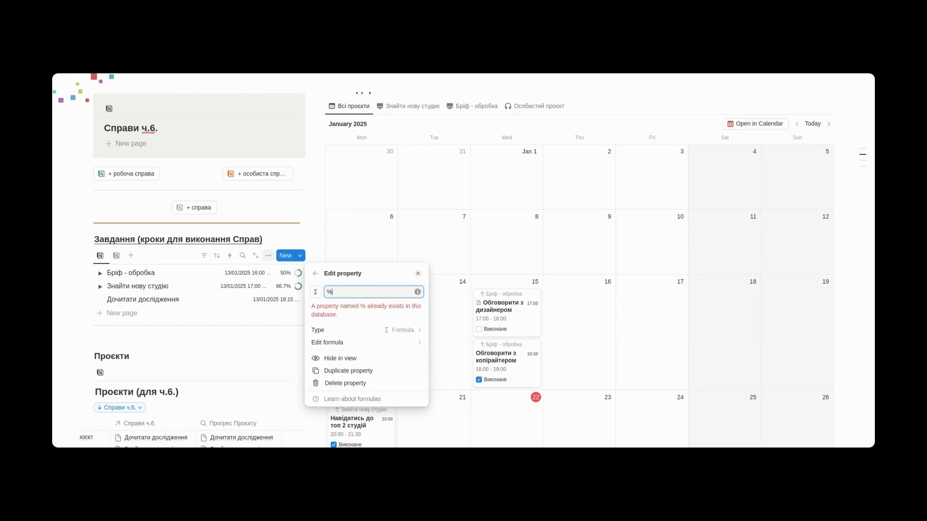
{"action": "type", "text": " с"}
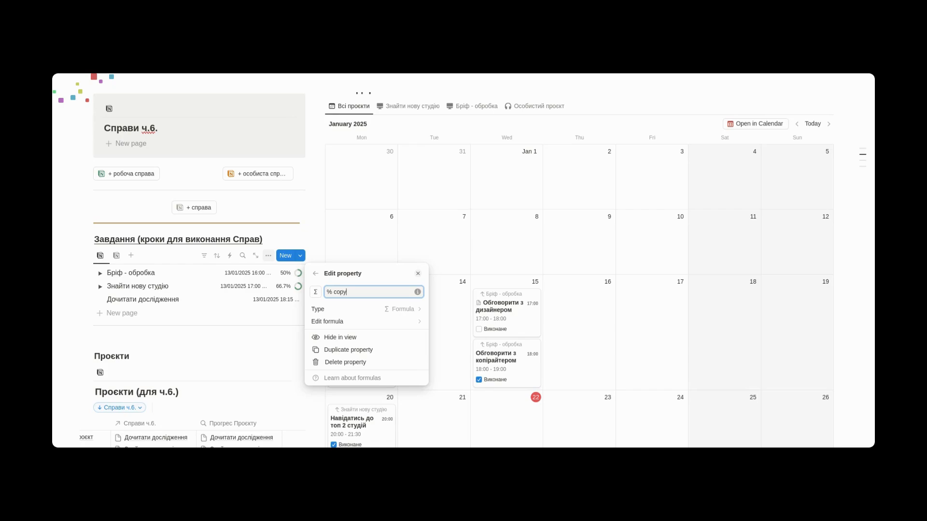
{"action": "type", "text": "opy"}
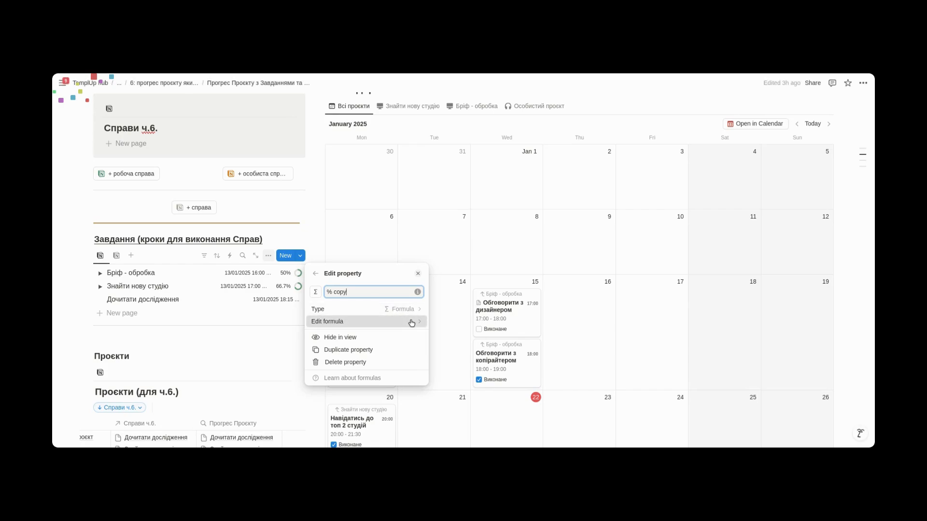
Set the "% copy" formula to return the "%" property, save it and close the property settings.
{"action": "left_click", "coordinate": [412, 322]}
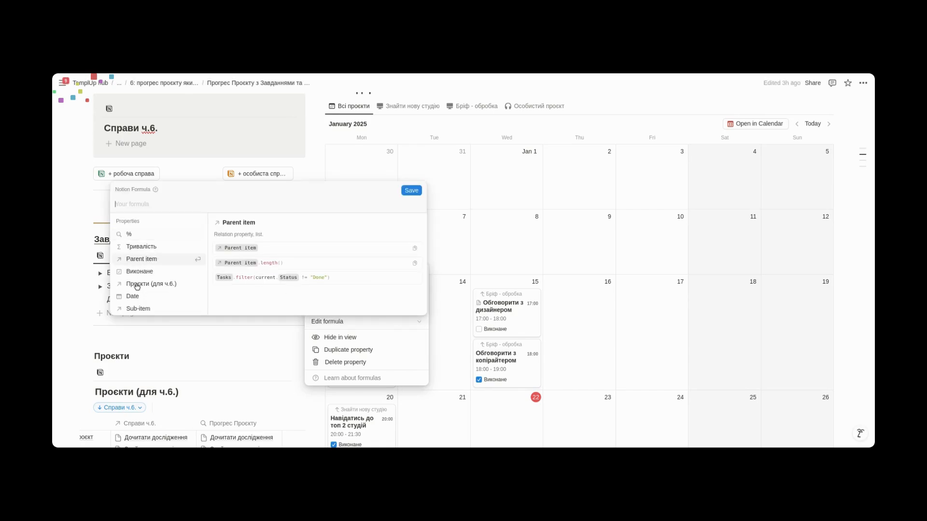
{"action": "left_click", "coordinate": [130, 235]}
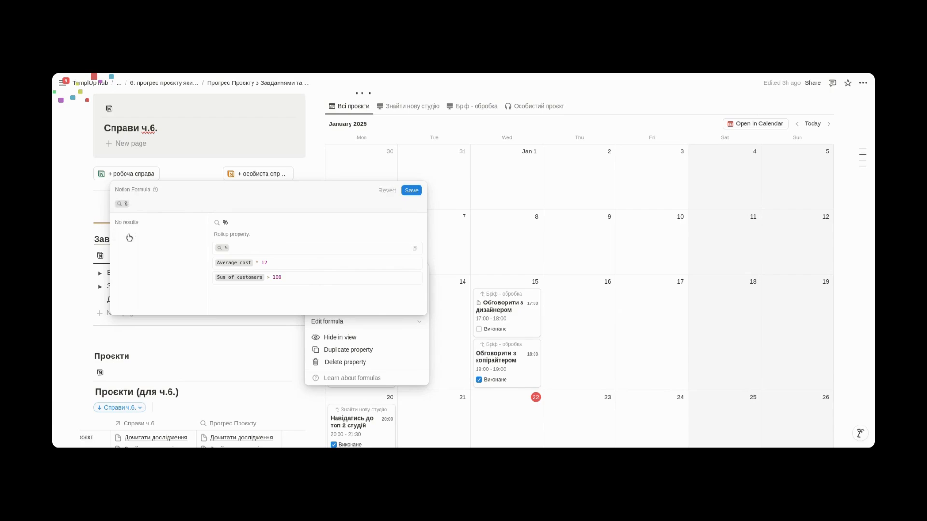
{"action": "left_click", "coordinate": [411, 190]}
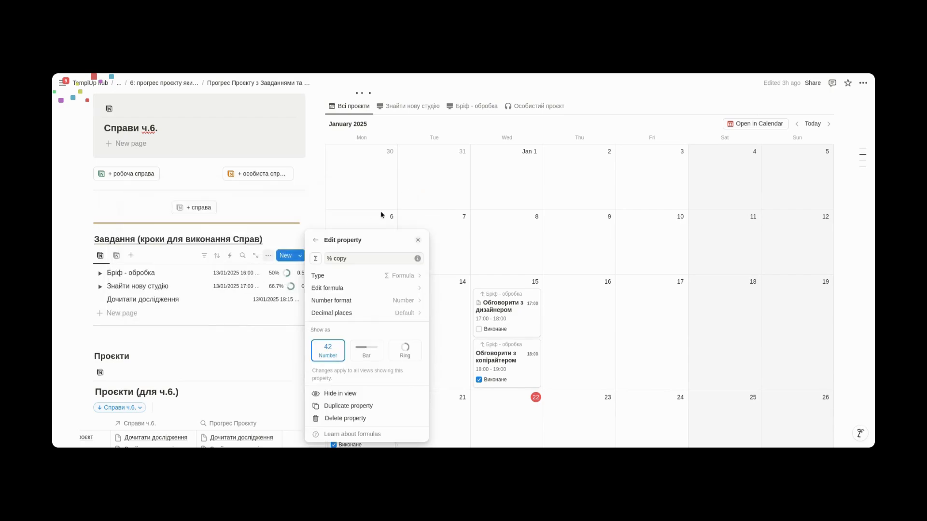
{"action": "left_click", "coordinate": [306, 209]}
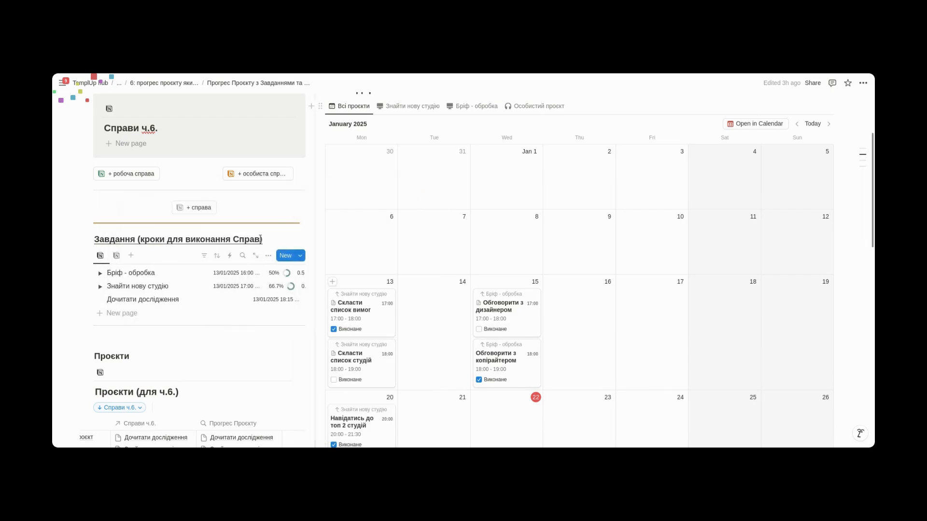
Open the "Бріф - обробка" task, inspect its "% copy" formula among the page properties, and close the task.
{"action": "left_click", "coordinate": [151, 274]}
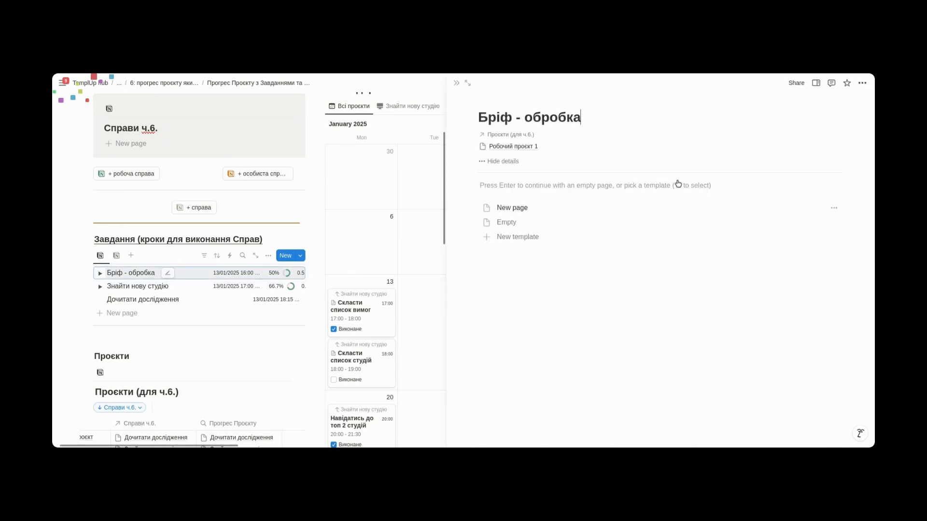
{"action": "left_click", "coordinate": [551, 147]}
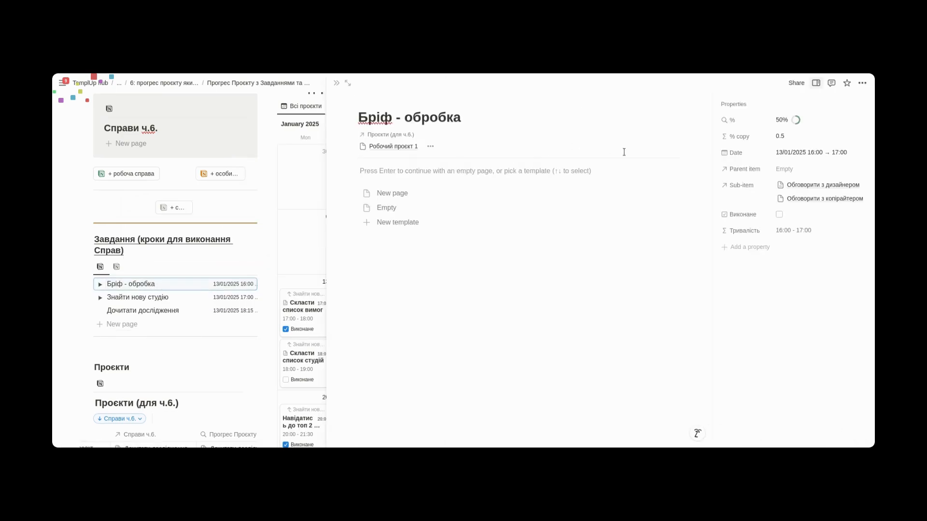
{"action": "left_click", "coordinate": [790, 138]}
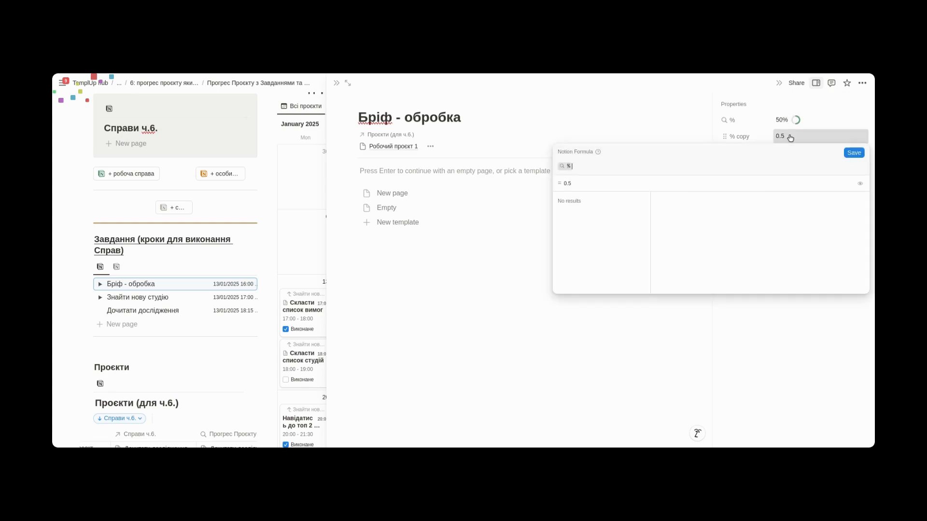
{"action": "left_click", "coordinate": [853, 153]}
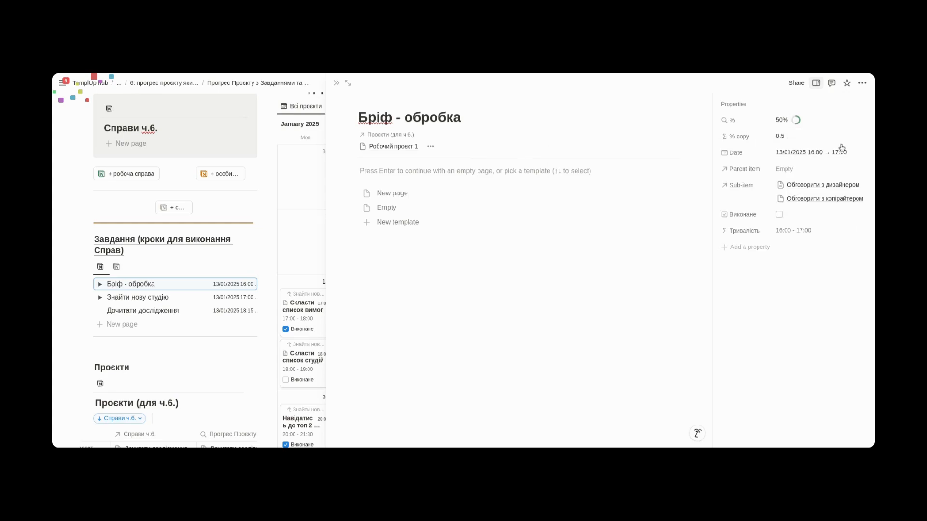
{"action": "left_click", "coordinate": [816, 83]}
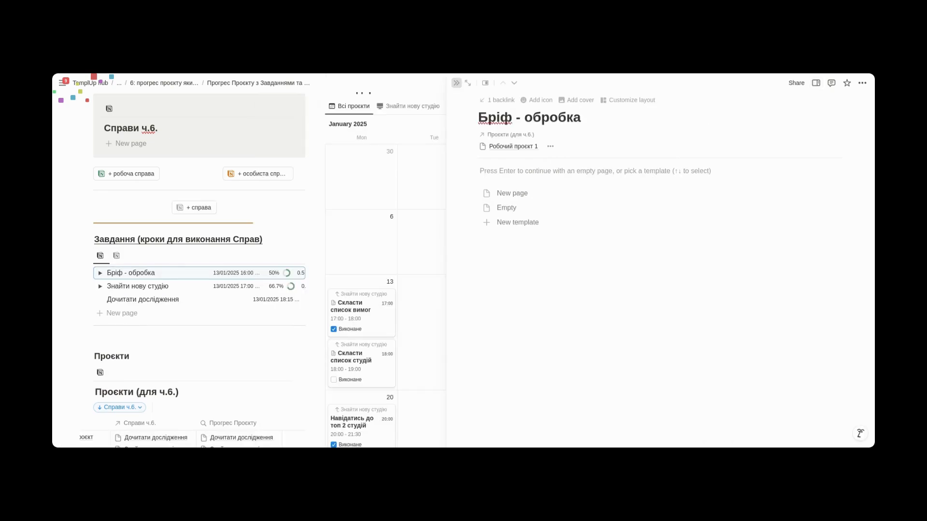
{"action": "left_click", "coordinate": [456, 83]}
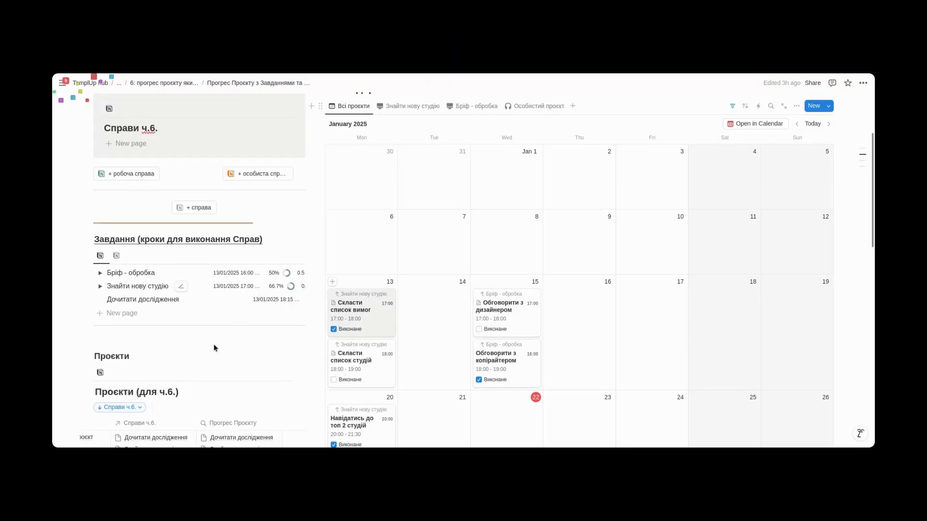
Set the "Прогрес Проєкту" rollup in the projects table to pull the "% copy" property.
{"action": "scroll", "coordinate": [214, 347], "scroll_direction": "down", "scroll_amount": 3}
{"action": "scroll", "coordinate": [213, 347], "scroll_direction": "down", "scroll_amount": 3}
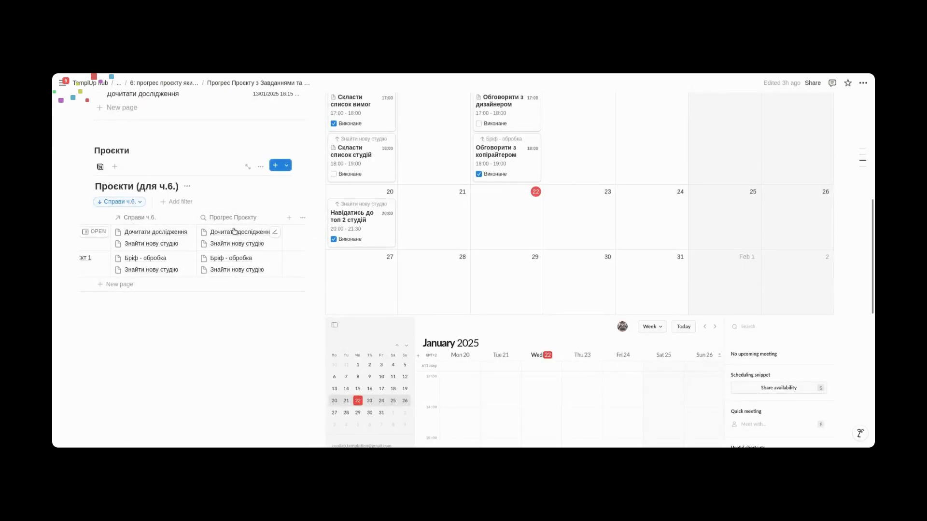
{"action": "left_click", "coordinate": [273, 249]}
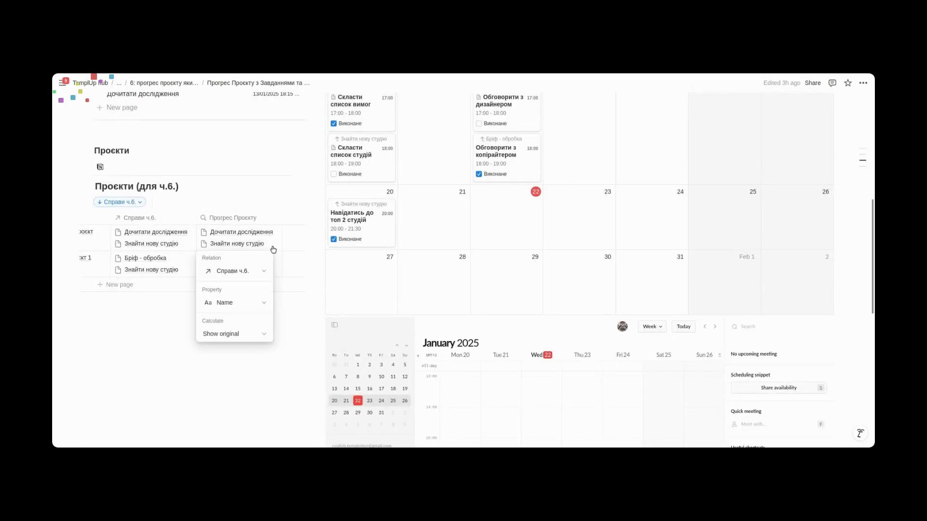
{"action": "left_click", "coordinate": [262, 305]}
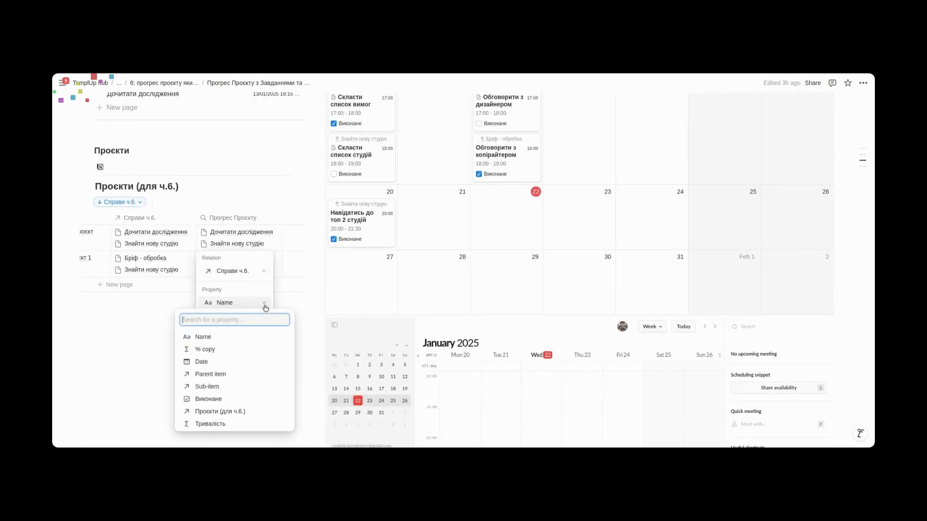
{"action": "left_click", "coordinate": [214, 350]}
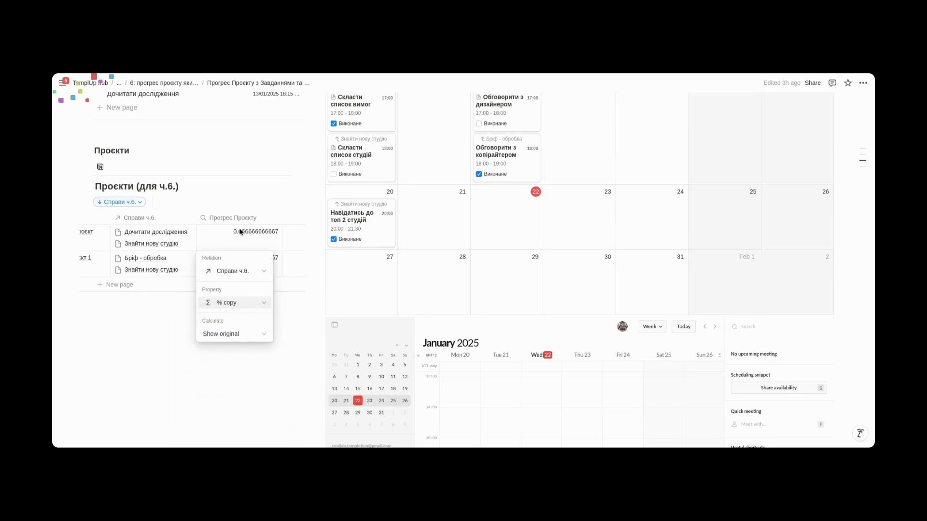
Set the "Прогрес Проєкту" rollup to calculate the Average and close its settings.
{"action": "left_click", "coordinate": [266, 334]}
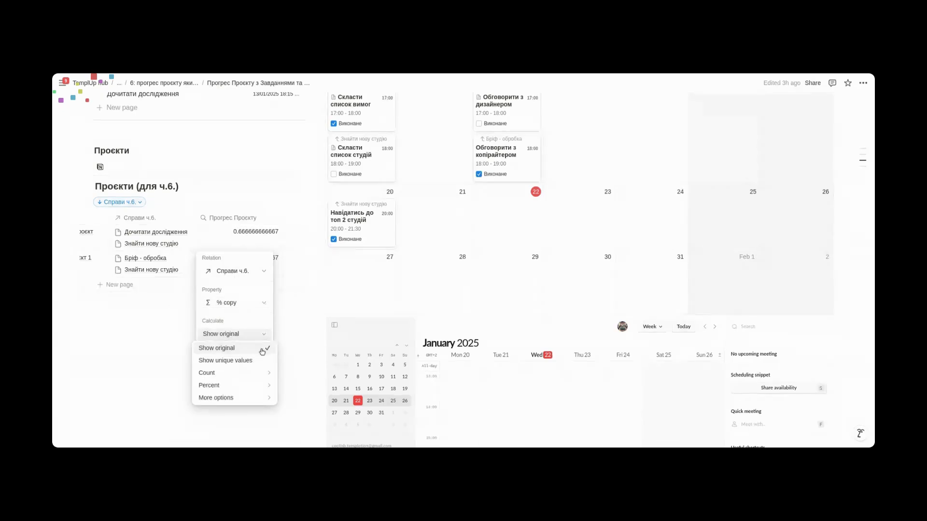
{"action": "mouse_move", "coordinate": [259, 377]}
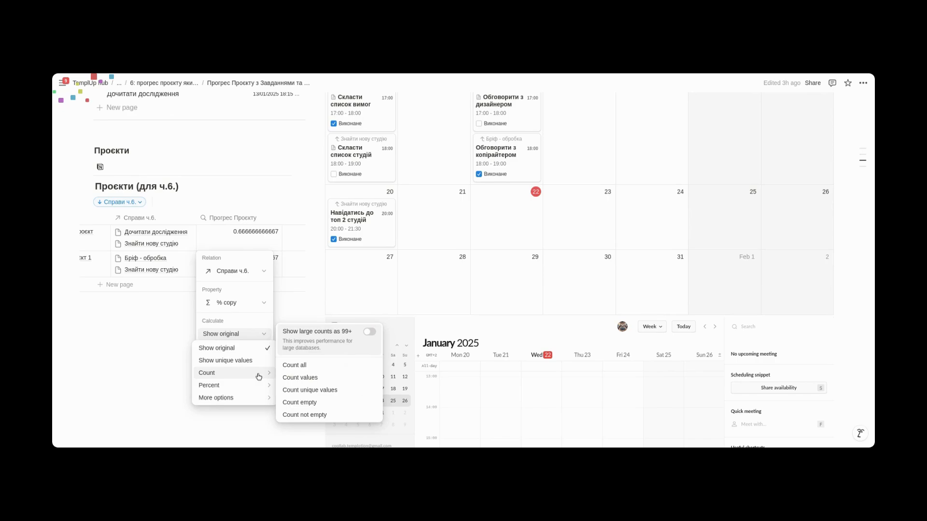
{"action": "mouse_move", "coordinate": [256, 399]}
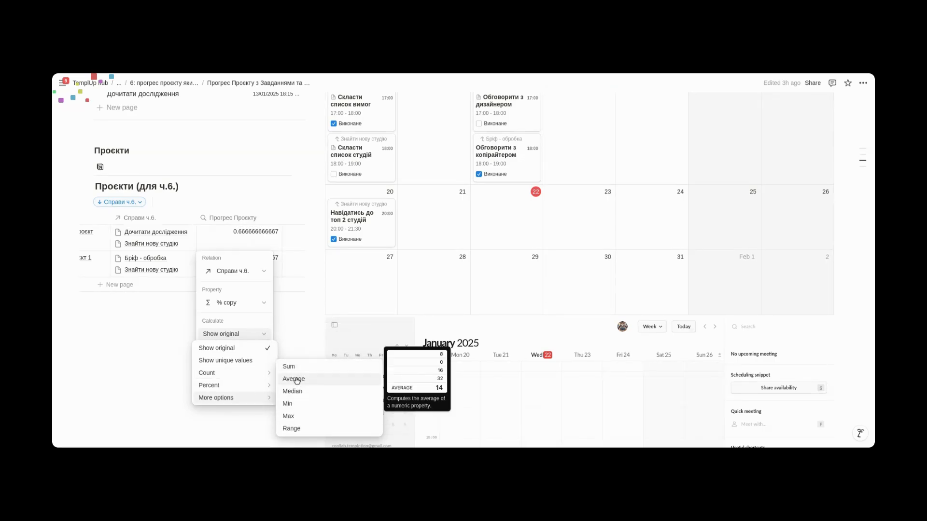
{"action": "left_click", "coordinate": [367, 382]}
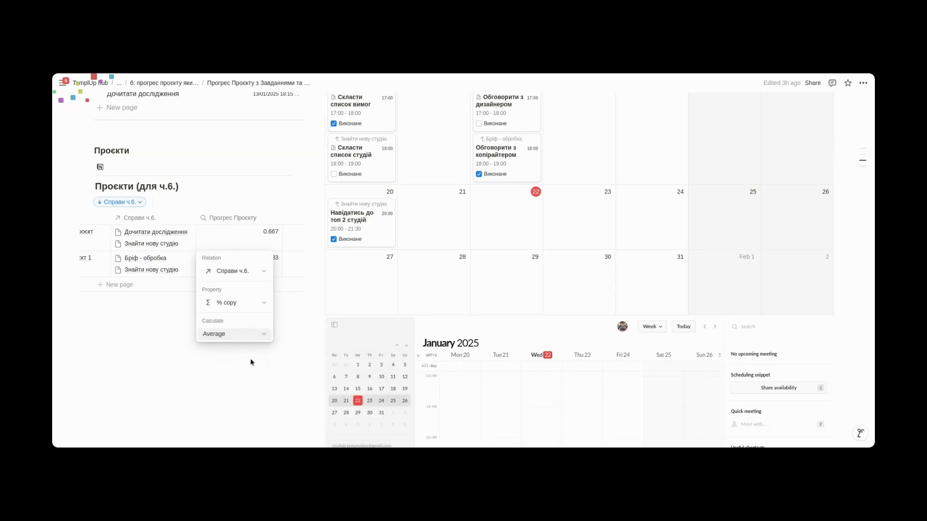
{"action": "key", "text": "Escape"}
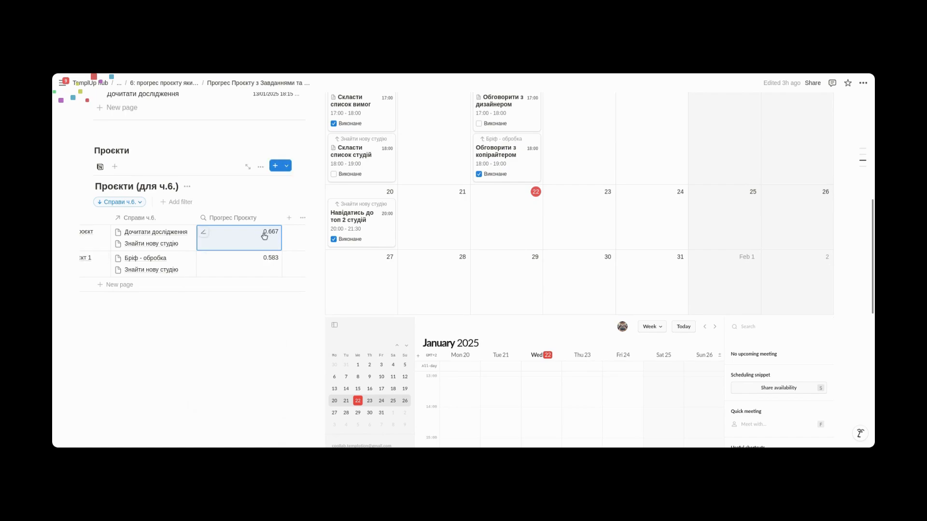
Add a new Formula property named "%" to the "Проєкти (для ч.6.)" table.
{"action": "scroll", "coordinate": [255, 251], "scroll_direction": "left", "scroll_amount": 2}
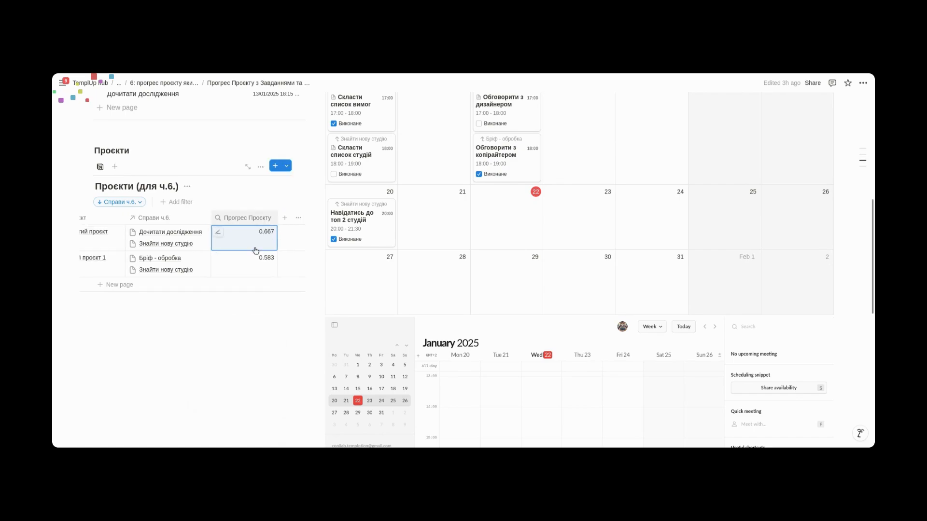
{"action": "scroll", "coordinate": [250, 243], "scroll_direction": "up", "scroll_amount": 1}
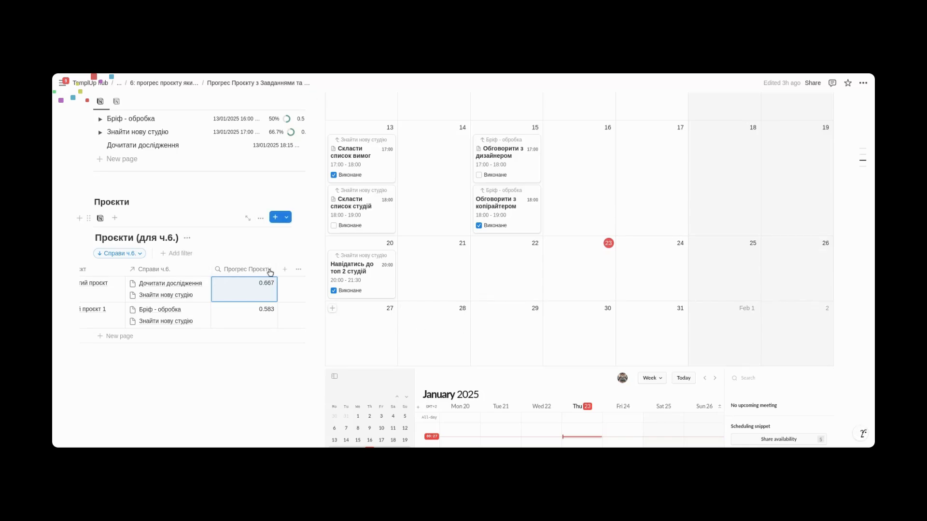
{"action": "left_click", "coordinate": [285, 269]}
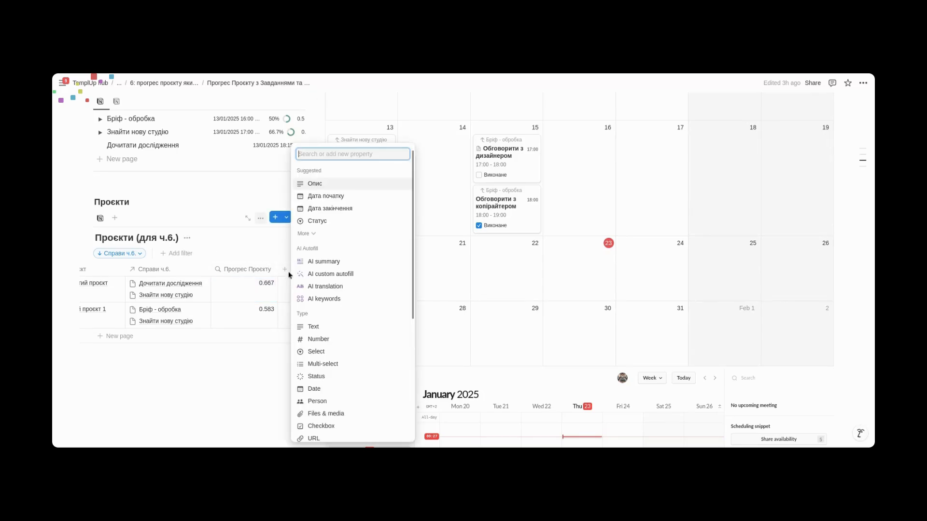
{"action": "scroll", "coordinate": [319, 303], "scroll_direction": "down", "scroll_amount": 5}
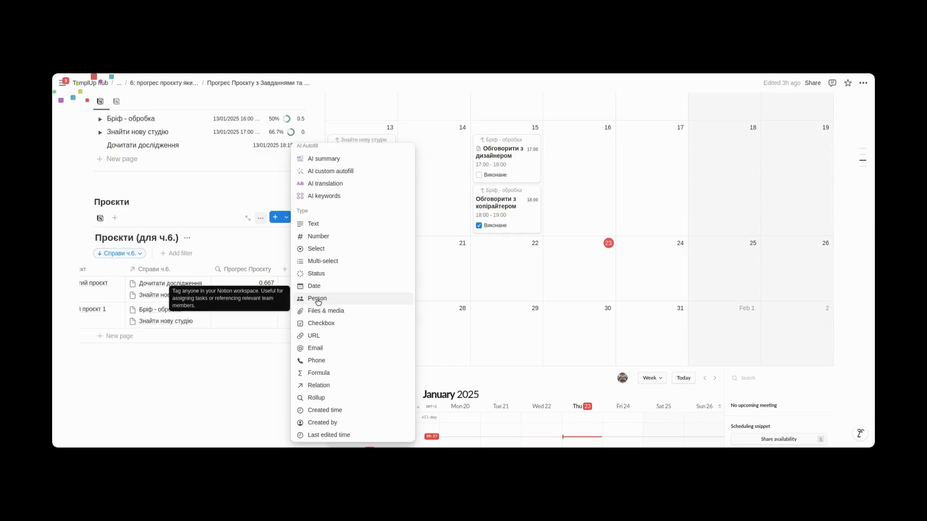
{"action": "left_click", "coordinate": [327, 375]}
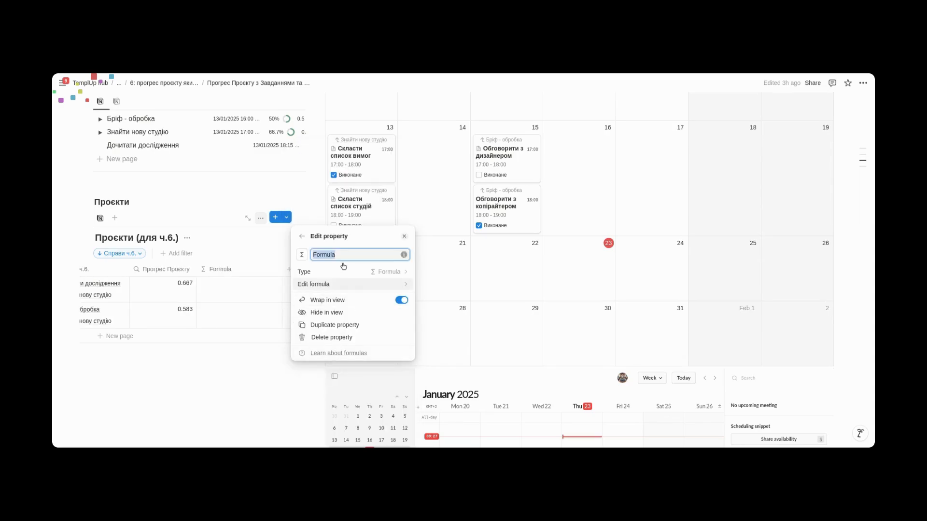
{"action": "type", "text": "%"}
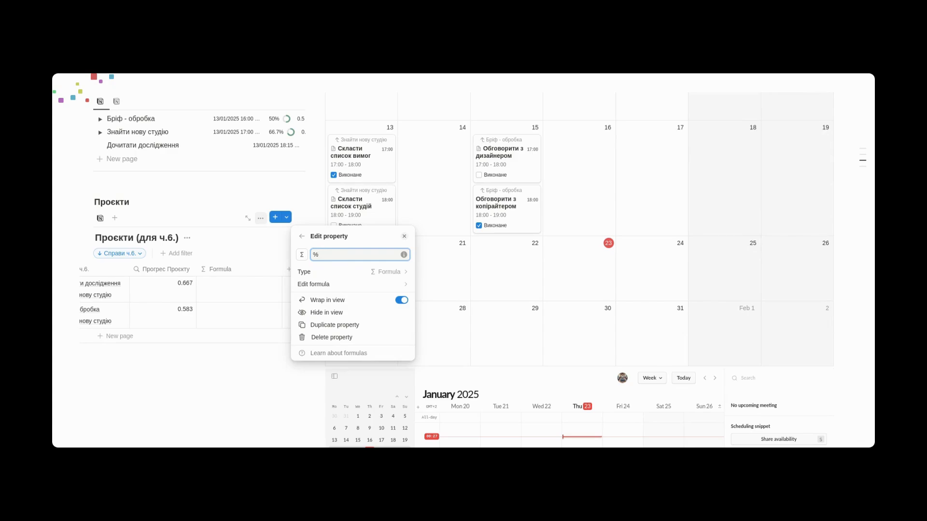
Set the projects table's "%" formula to return the "Прогрес Проєкту" property and save it.
{"action": "left_click", "coordinate": [401, 284]}
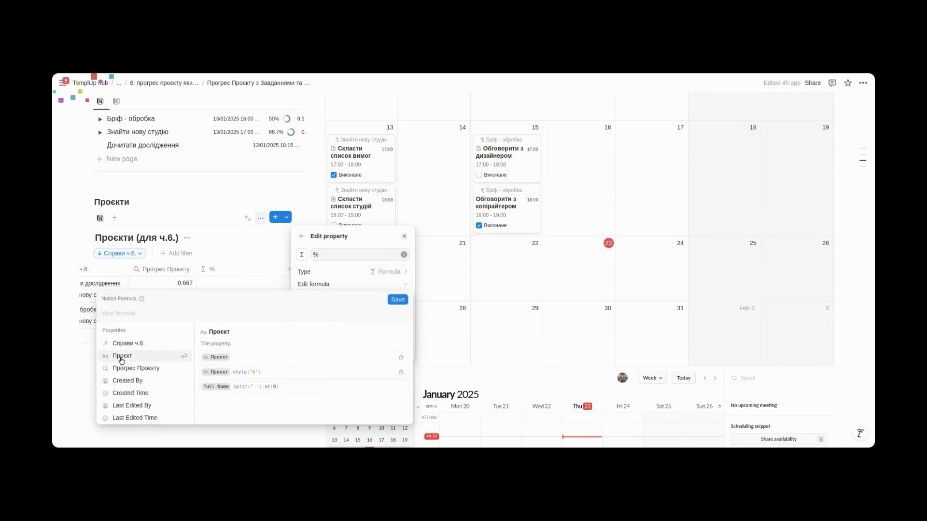
{"action": "scroll", "coordinate": [121, 359], "scroll_direction": "down", "scroll_amount": 2}
{"action": "scroll", "coordinate": [131, 337], "scroll_direction": "up", "scroll_amount": 2}
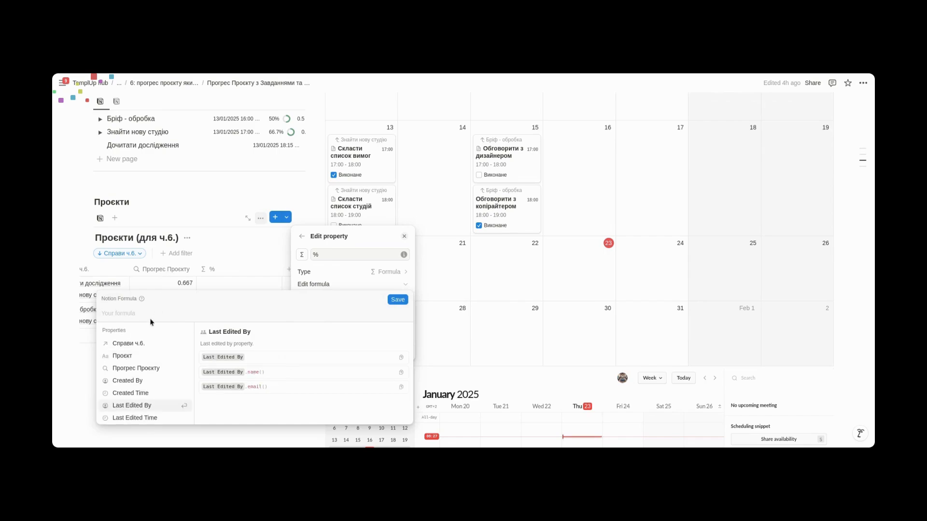
{"action": "left_click", "coordinate": [133, 370]}
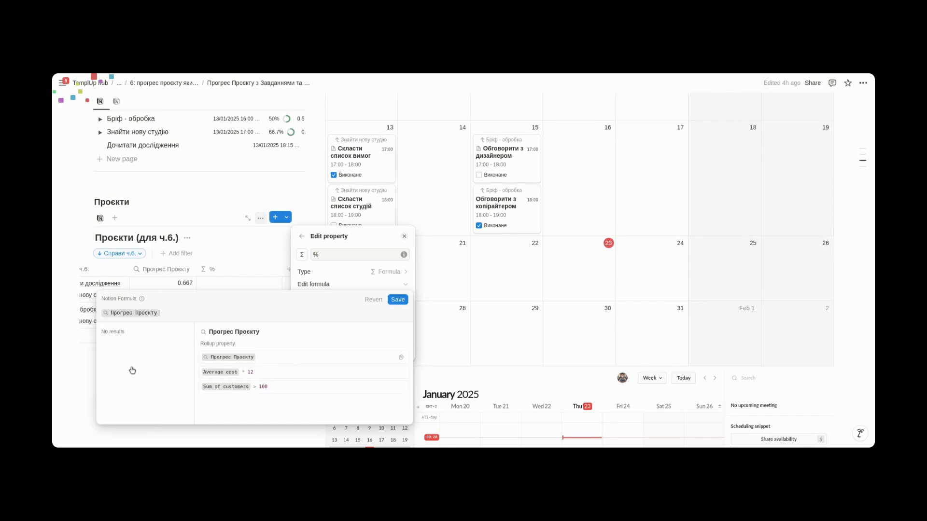
{"action": "left_click", "coordinate": [398, 299]}
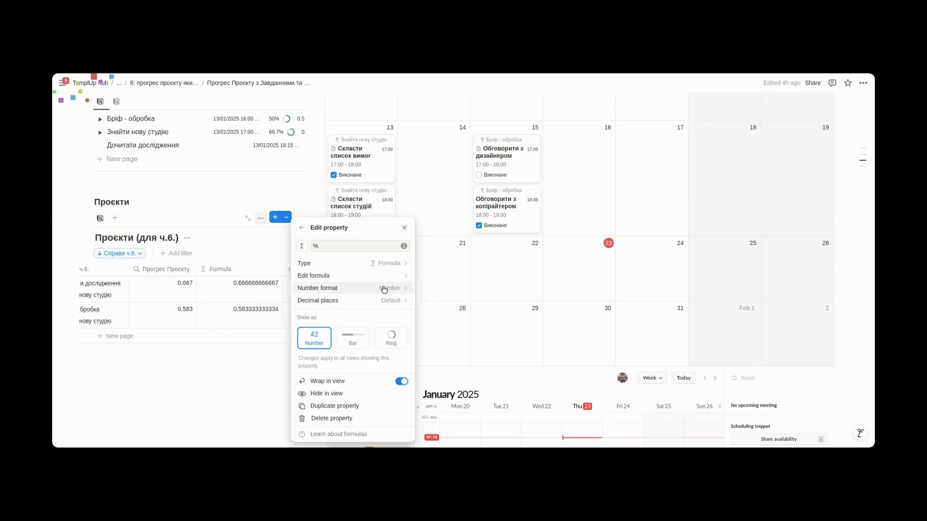
Format the projects table's "%" property as Percent with 1 decimal place.
{"action": "left_click", "coordinate": [395, 289]}
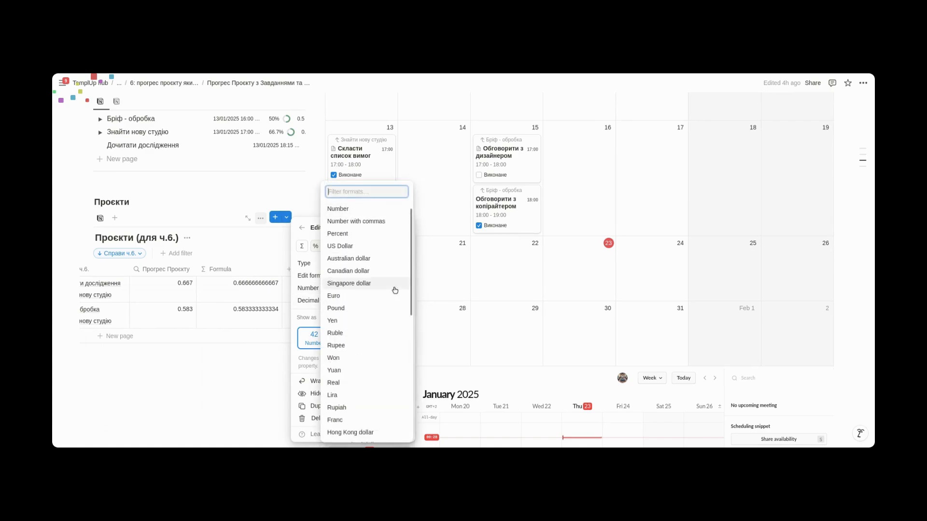
{"action": "left_click", "coordinate": [337, 235]}
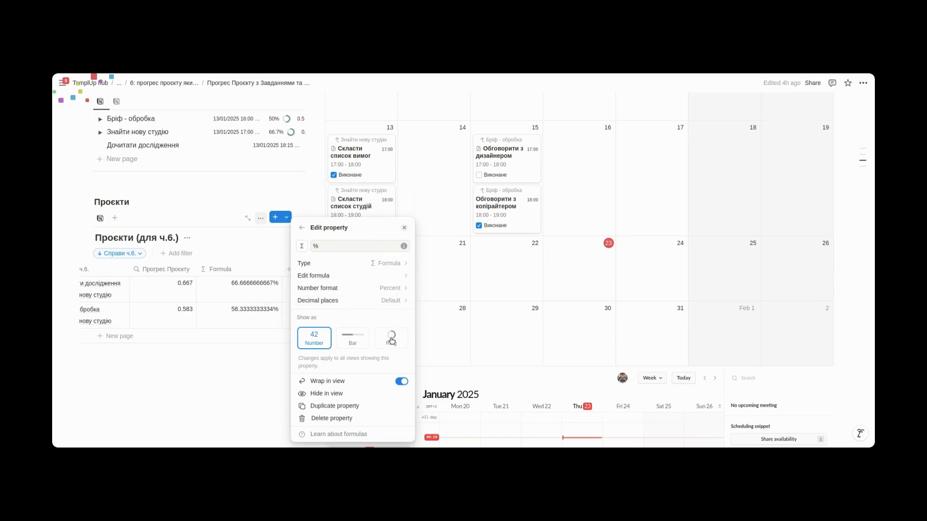
{"action": "left_click", "coordinate": [399, 300]}
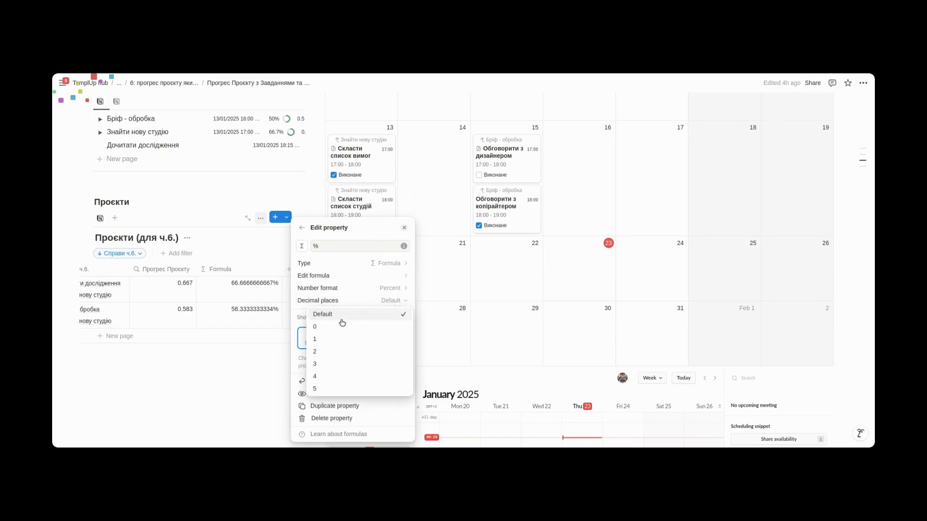
{"action": "left_click", "coordinate": [321, 339]}
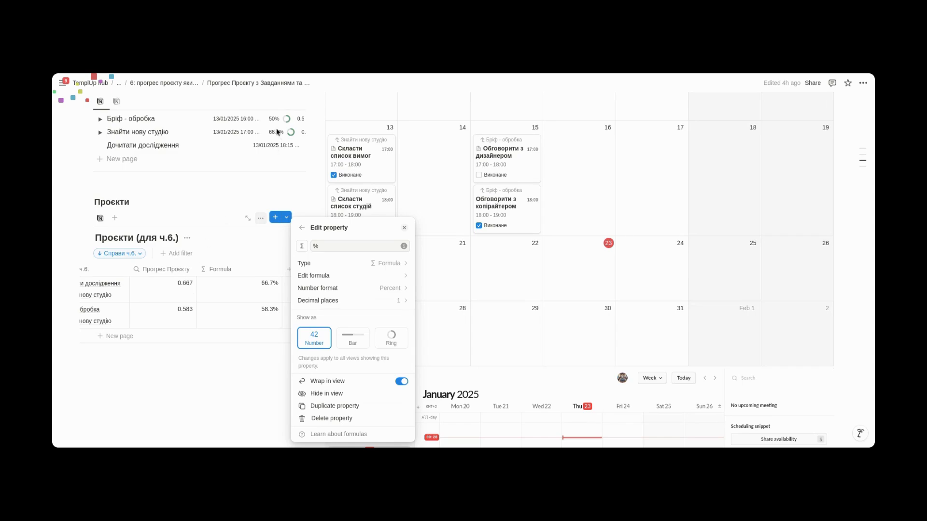
Show the projects table's "%" property as a green Ring and close the property settings.
{"action": "left_click", "coordinate": [393, 340]}
{"action": "left_click", "coordinate": [382, 322]}
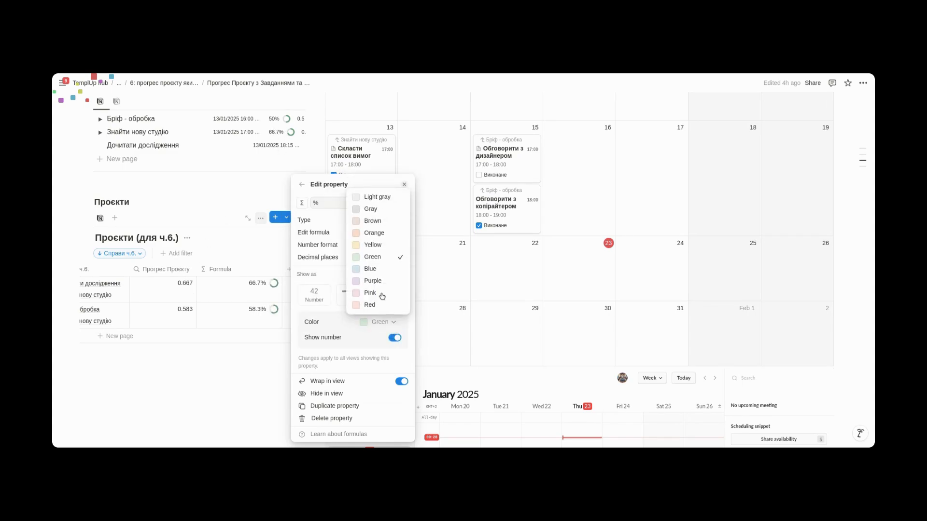
{"action": "left_click", "coordinate": [379, 257]}
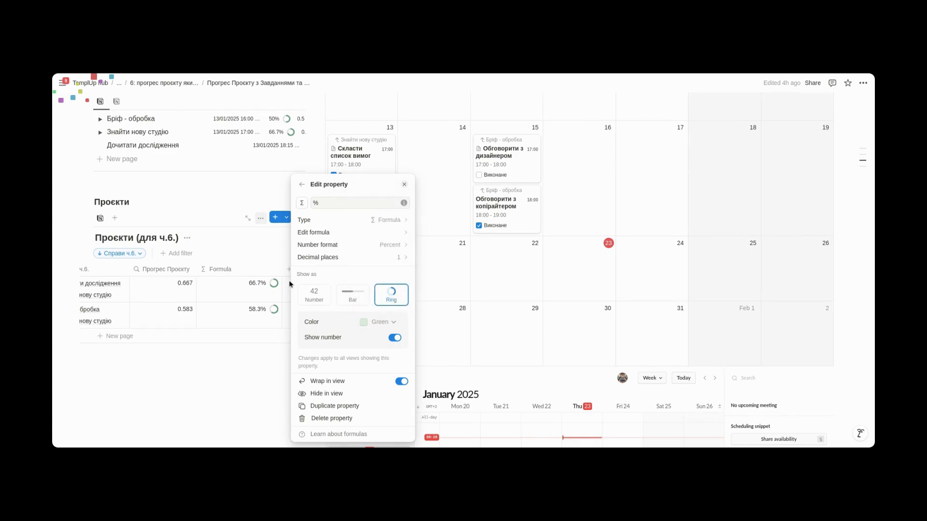
{"action": "left_click", "coordinate": [262, 356]}
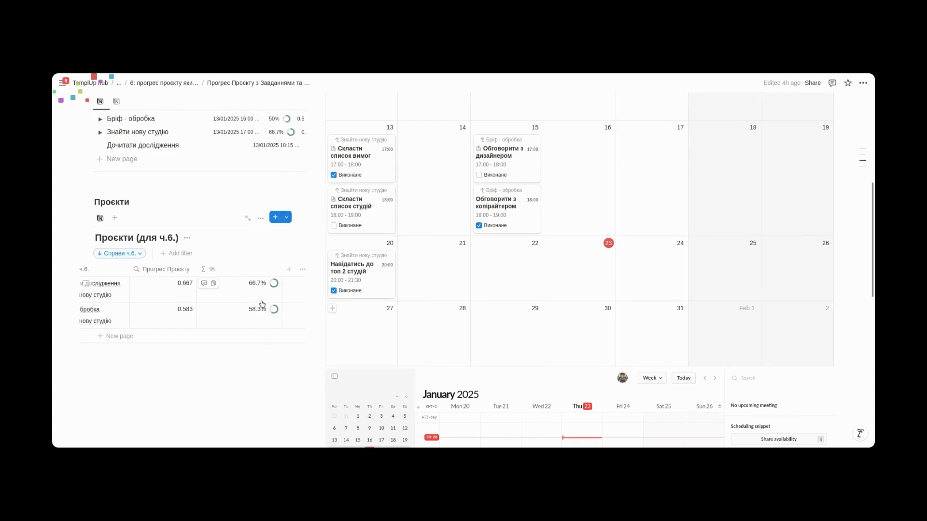
Narrow the "%" column so each value fits on one line, and hide the "Прогрес Проєкту" column in the projects table.
{"action": "left_click_drag", "start_coordinate": [241, 270], "coordinate": [272, 268]}
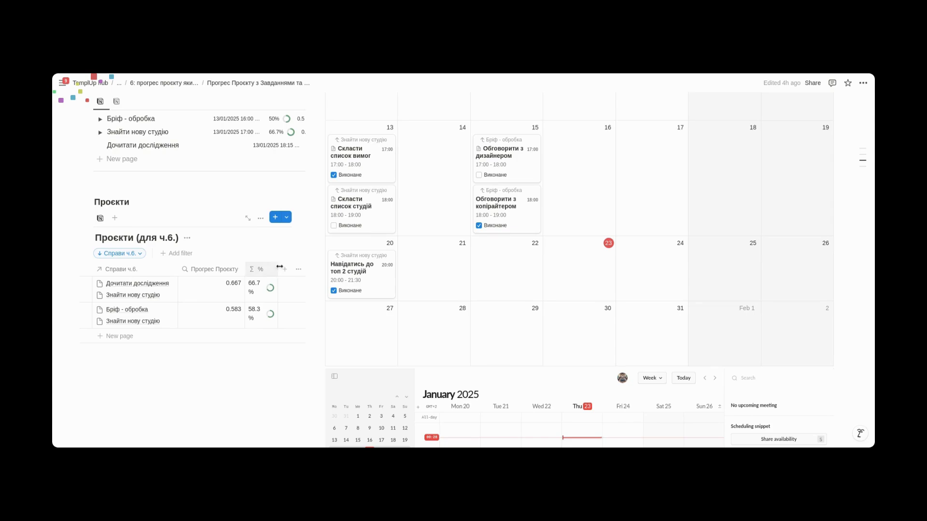
{"action": "left_click_drag", "start_coordinate": [277, 269], "coordinate": [284, 266]}
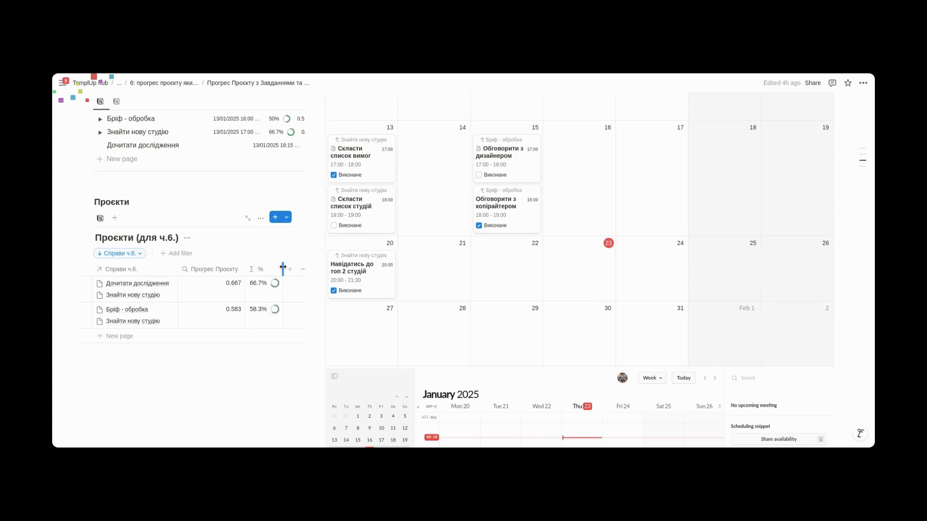
{"action": "left_click", "coordinate": [220, 271]}
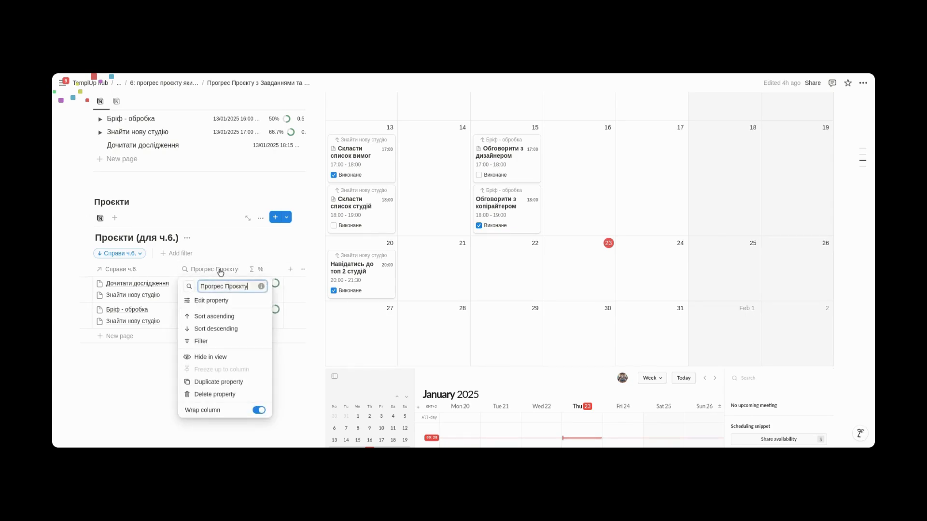
{"action": "left_click", "coordinate": [211, 358]}
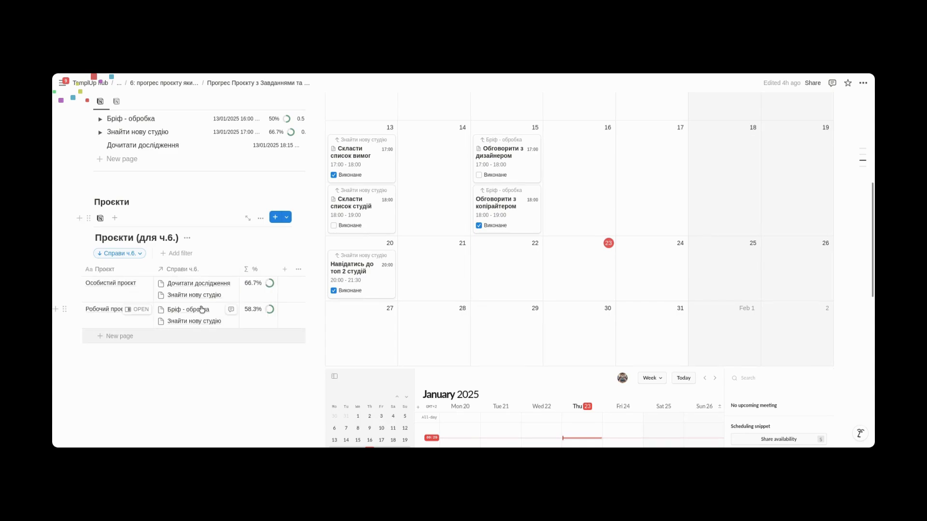
{"action": "scroll", "coordinate": [202, 311], "scroll_direction": "left", "scroll_amount": 1}
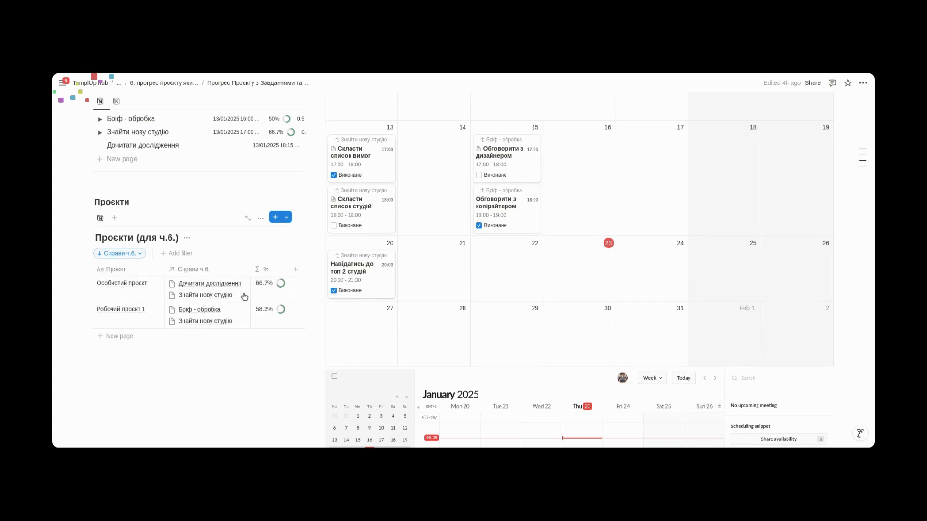
Remove "Знайти нову студію" from the related tasks of "Особистий проєкт", leaving only "Дочитати дослідження" linked.
{"action": "scroll", "coordinate": [271, 193], "scroll_direction": "up", "scroll_amount": 2}
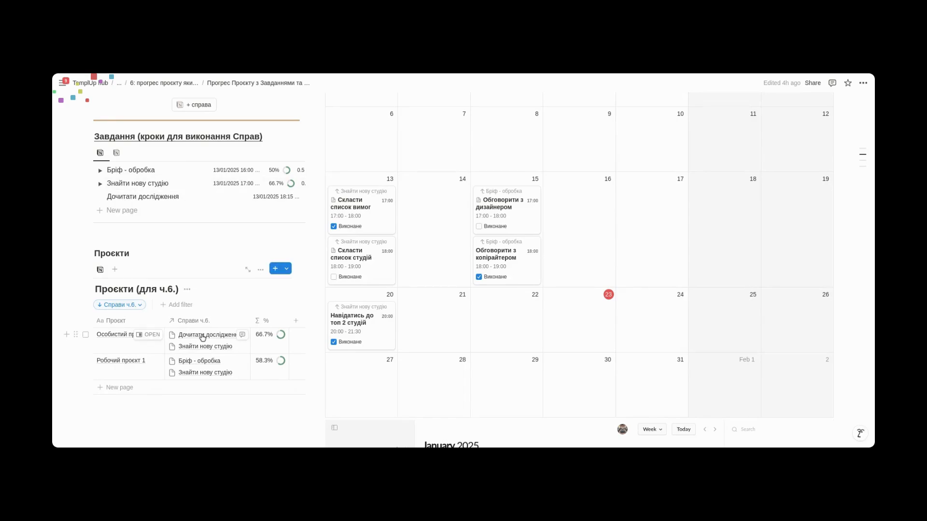
{"action": "left_click", "coordinate": [237, 351]}
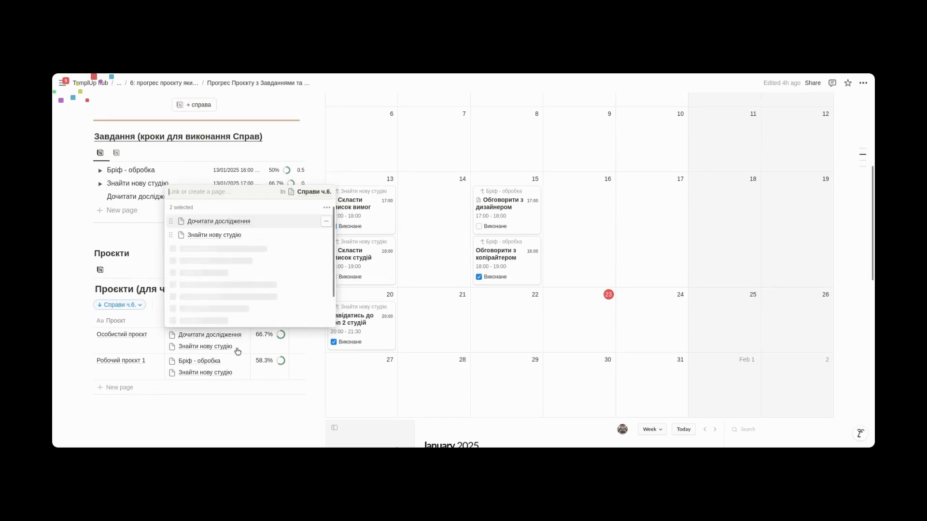
{"action": "left_click", "coordinate": [325, 238]}
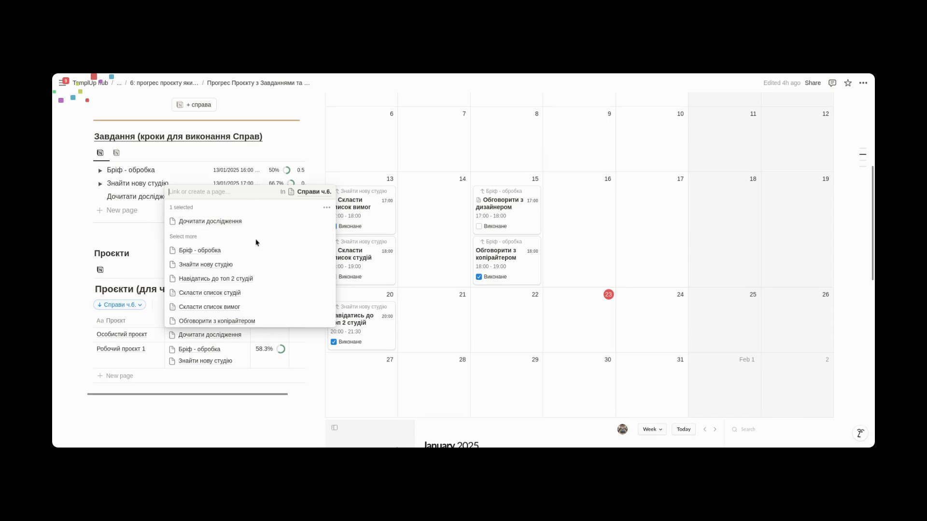
{"action": "left_click", "coordinate": [134, 248]}
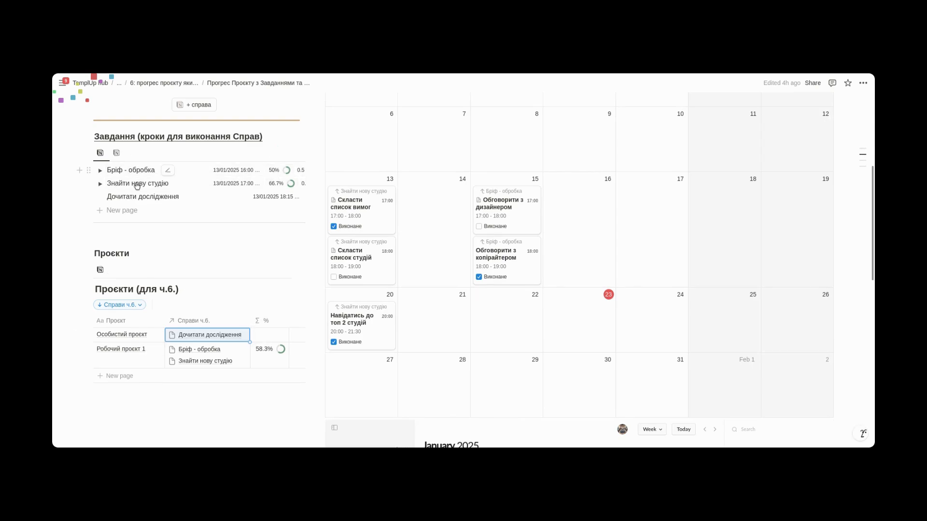
Expand the "Дочитати дослідження" task and add two sub-items named "1" and "2".
{"action": "left_click", "coordinate": [100, 196]}
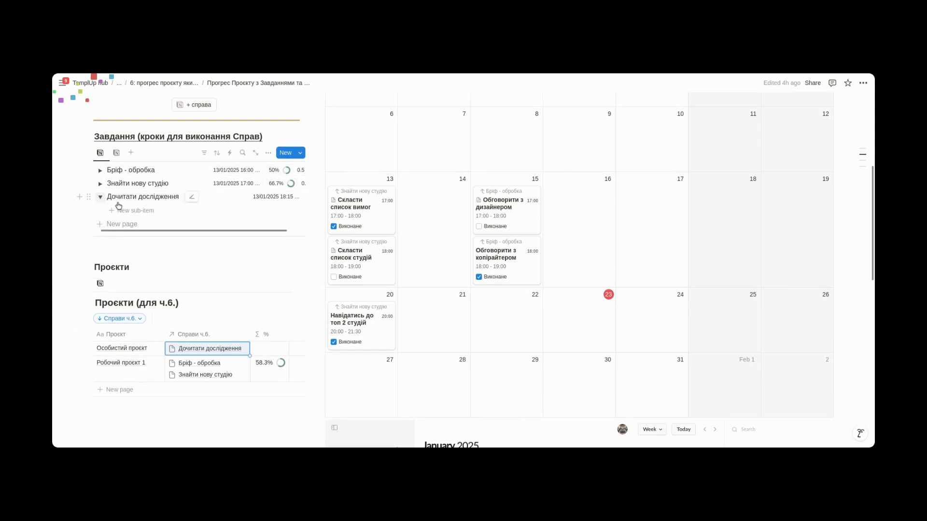
{"action": "left_click", "coordinate": [129, 211]}
{"action": "scroll", "coordinate": [130, 211], "scroll_direction": "up", "scroll_amount": 3}
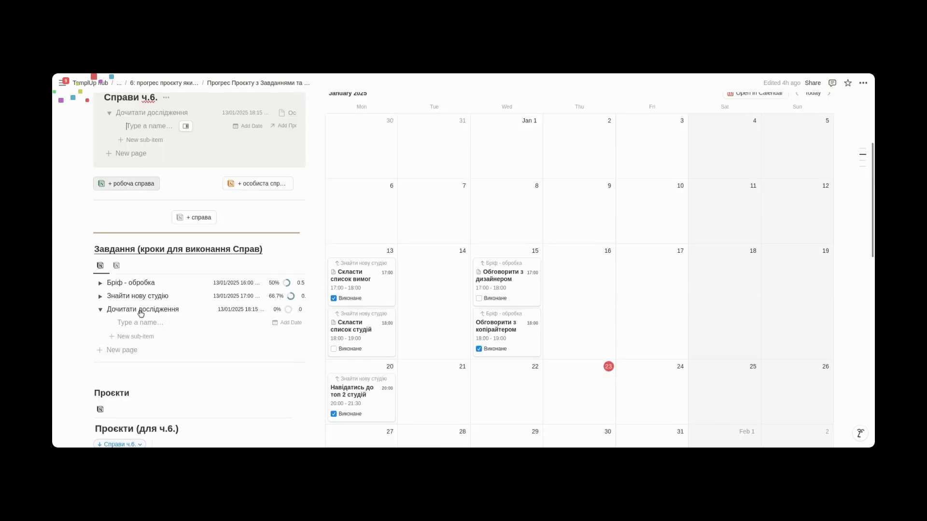
{"action": "scroll", "coordinate": [133, 321], "scroll_direction": "down", "scroll_amount": 2}
{"action": "type", "text": "1"}
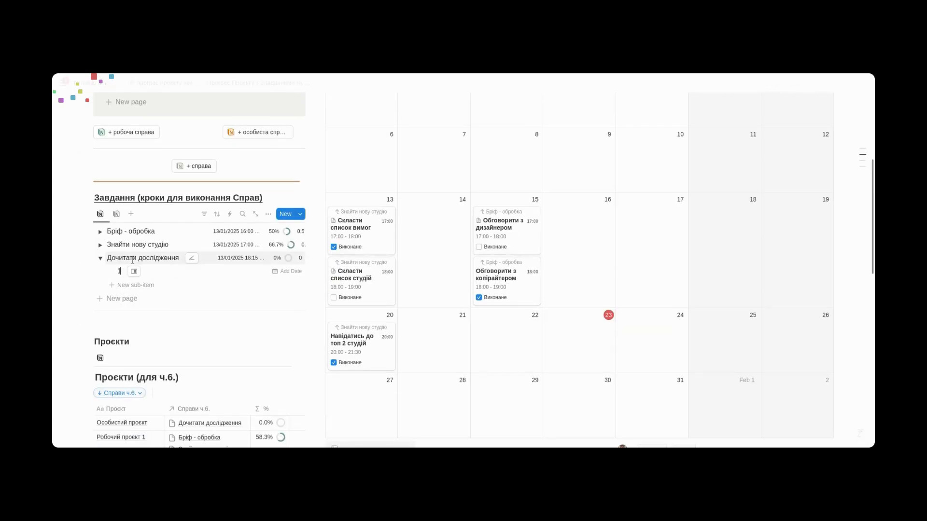
{"action": "left_click", "coordinate": [261, 286]}
{"action": "type", "text": "2"}
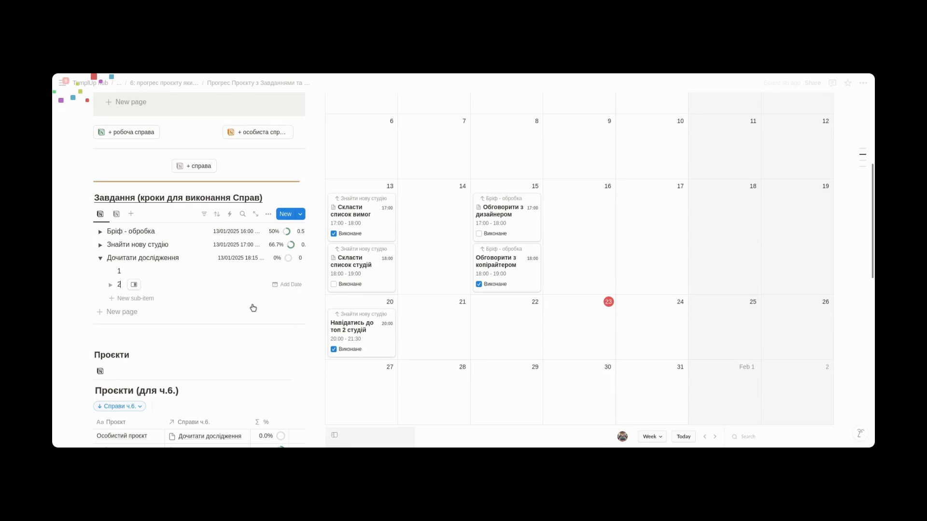
{"action": "left_click", "coordinate": [237, 341]}
Open sub-item "1" of "Дочитати дослідження", check its "Виконане" box and close the page.
{"action": "scroll", "coordinate": [238, 342], "scroll_direction": "down", "scroll_amount": 3}
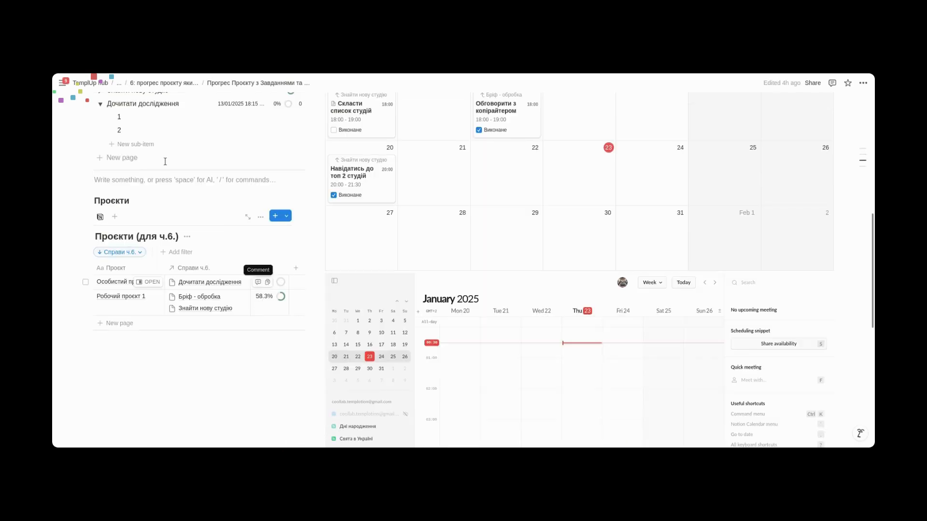
{"action": "scroll", "coordinate": [107, 127], "scroll_direction": "up", "scroll_amount": 1}
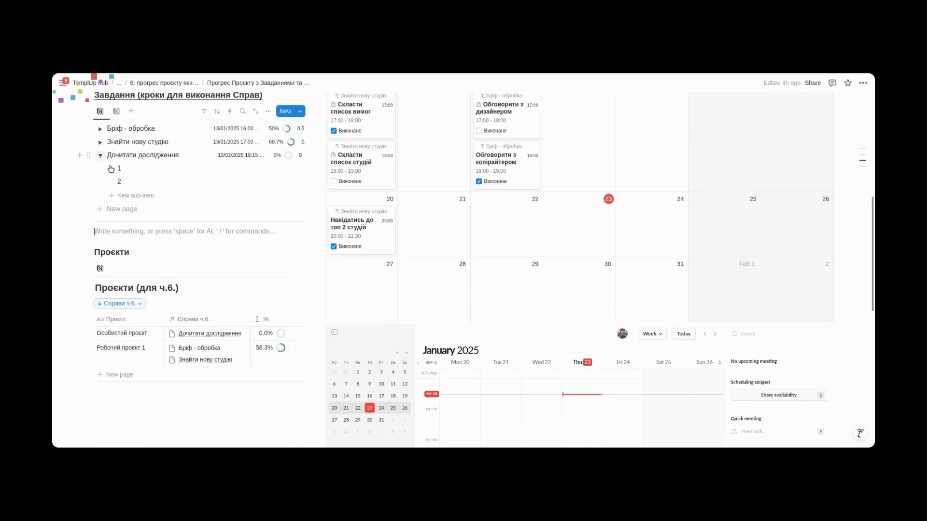
{"action": "left_click", "coordinate": [235, 171]}
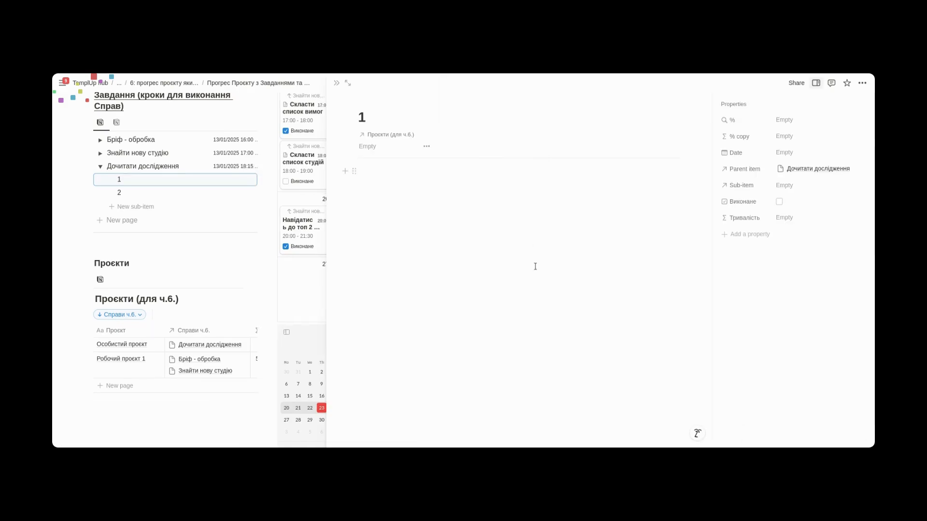
{"action": "left_click", "coordinate": [779, 201]}
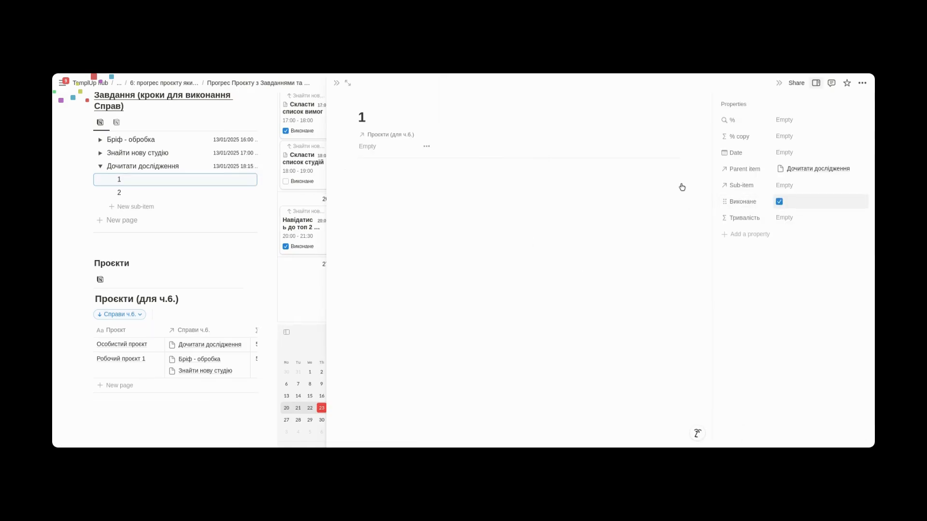
{"action": "left_click", "coordinate": [337, 85]}
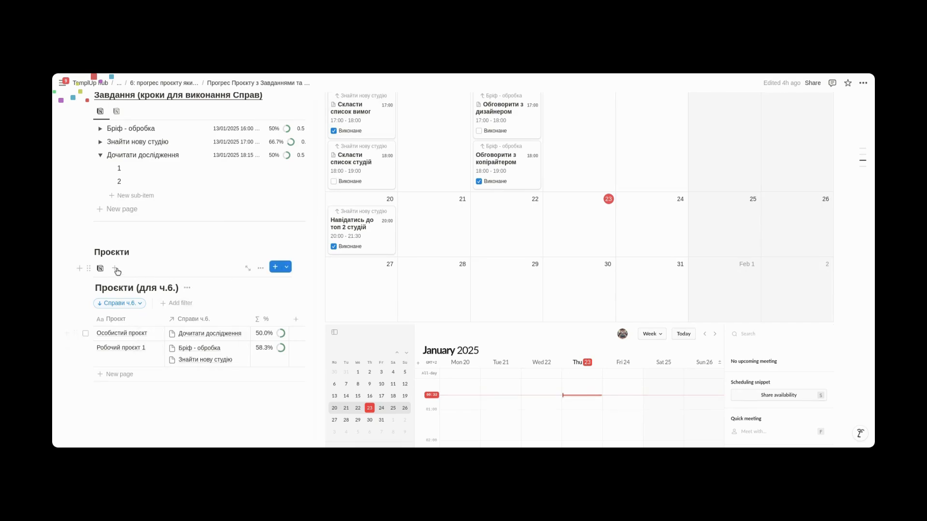
Duplicate the table view of the "Проєкти (для ч.6.)" database and switch the copy to a Gallery layout.
{"action": "left_click", "coordinate": [100, 267]}
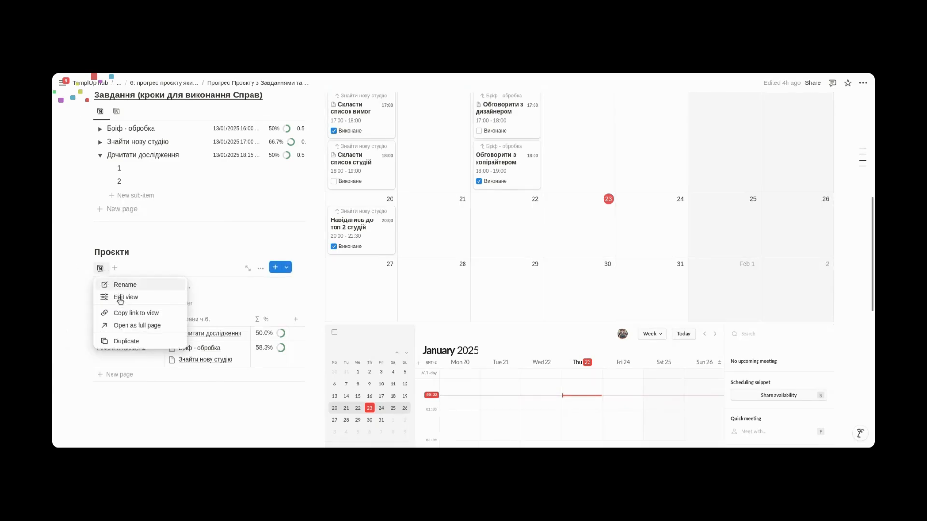
{"action": "left_click", "coordinate": [126, 342]}
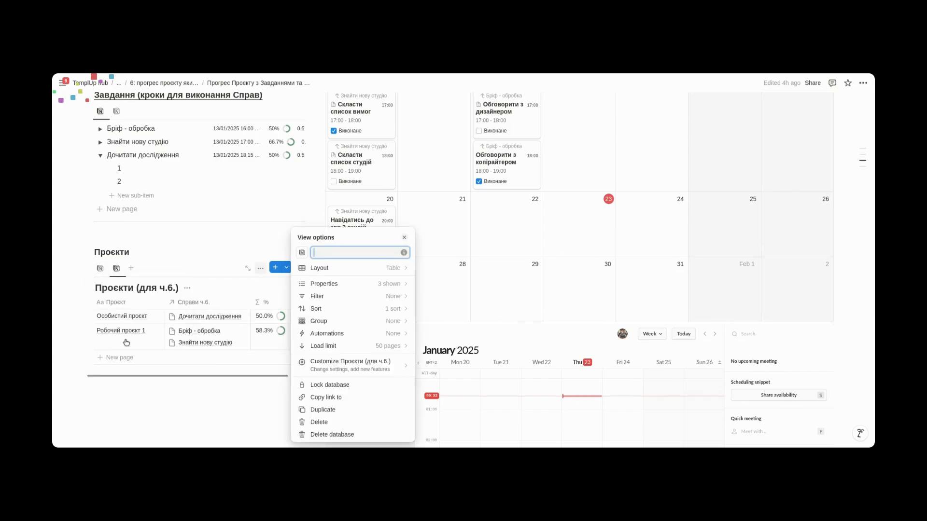
{"action": "left_click", "coordinate": [404, 268]}
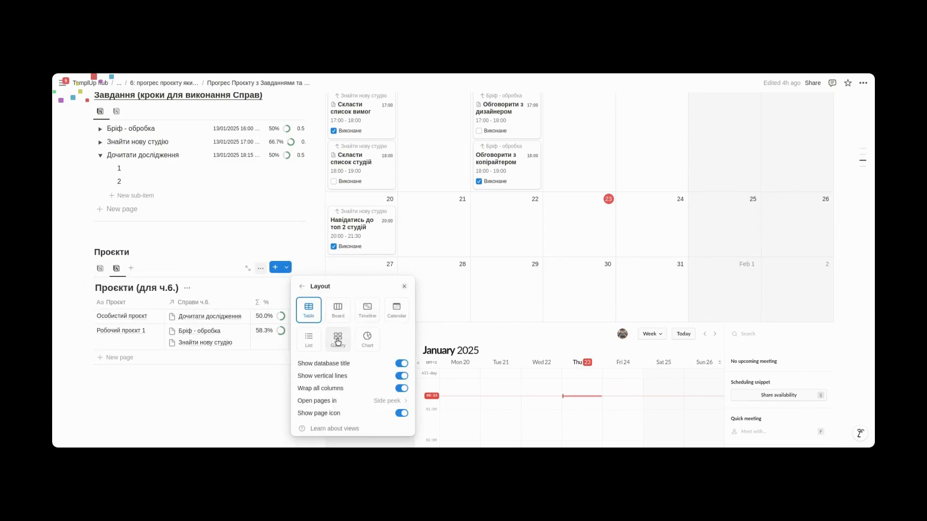
{"action": "left_click", "coordinate": [337, 342]}
Set the project gallery's card size to Small and its card preview to None.
{"action": "left_click", "coordinate": [418, 371]}
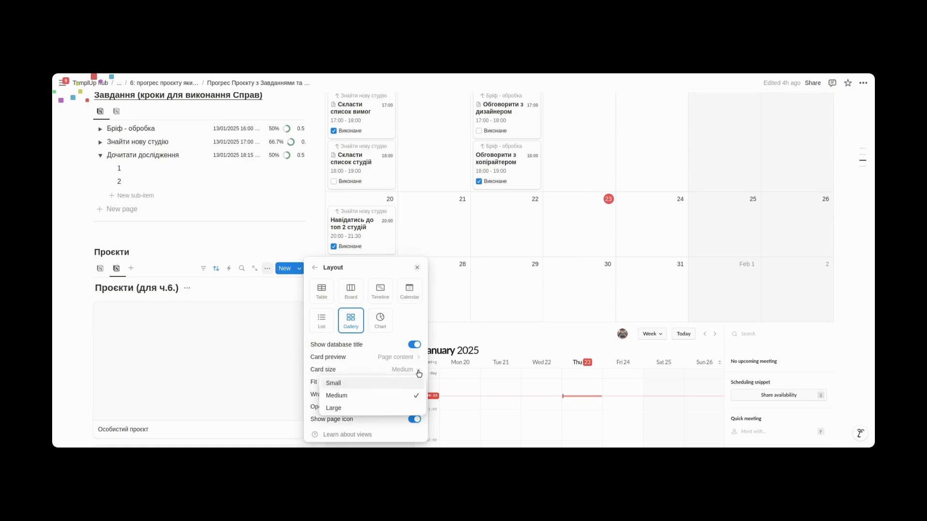
{"action": "left_click", "coordinate": [333, 384]}
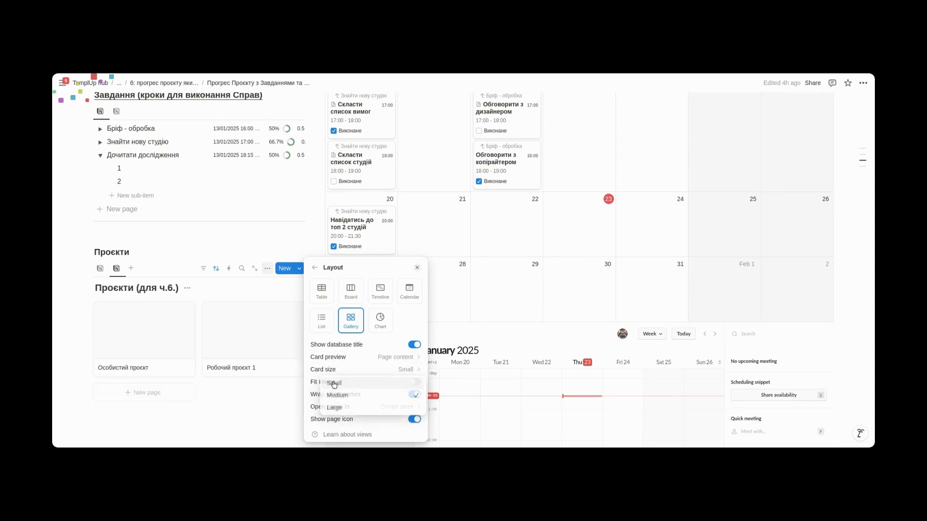
{"action": "left_click", "coordinate": [415, 359]}
{"action": "left_click", "coordinate": [335, 373]}
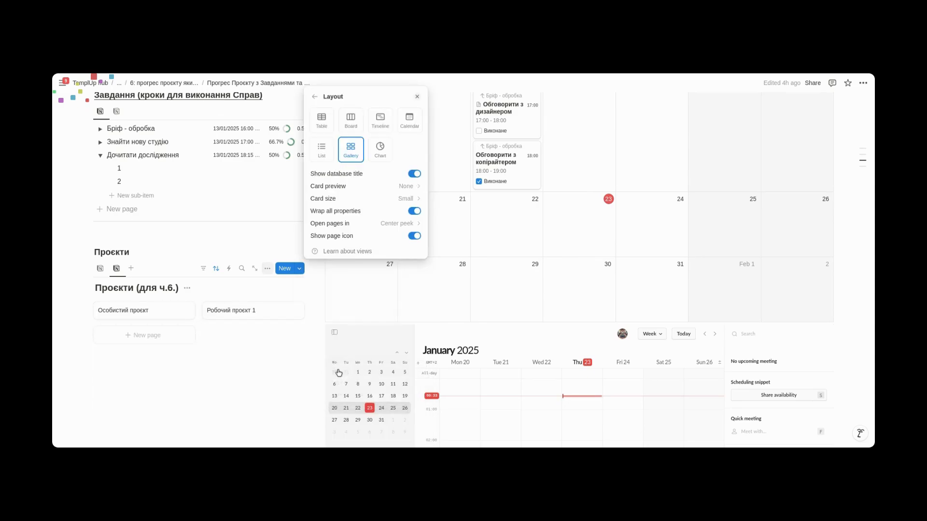
Show the "%" property on the project gallery cards.
{"action": "left_click", "coordinate": [314, 97]}
{"action": "left_click", "coordinate": [410, 138]}
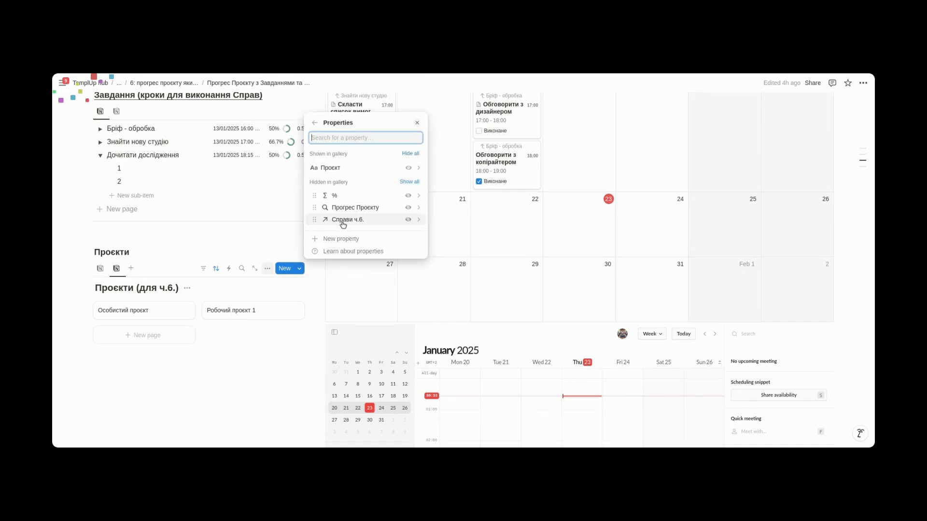
{"action": "left_click", "coordinate": [408, 195]}
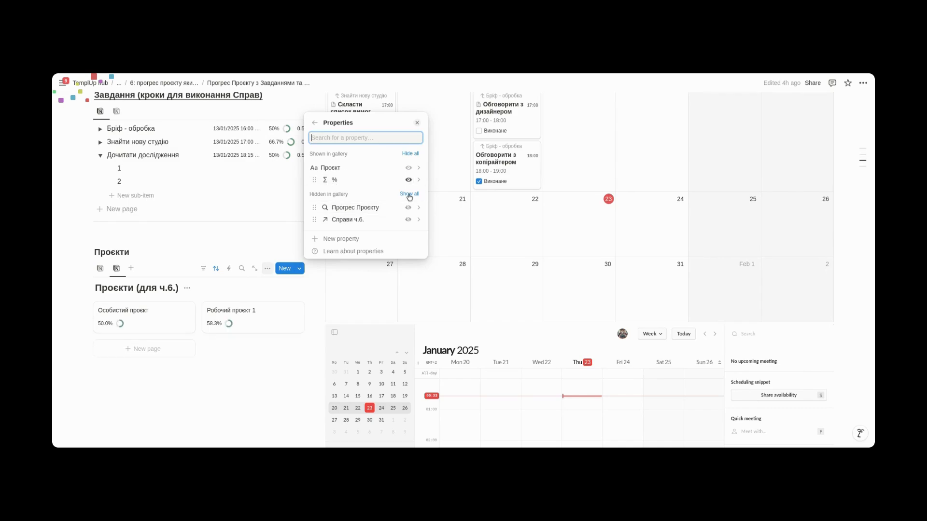
Try showing the "Справи ч.6." property above "%" on the gallery cards, then hide it again and close the view options.
{"action": "left_click", "coordinate": [408, 219]}
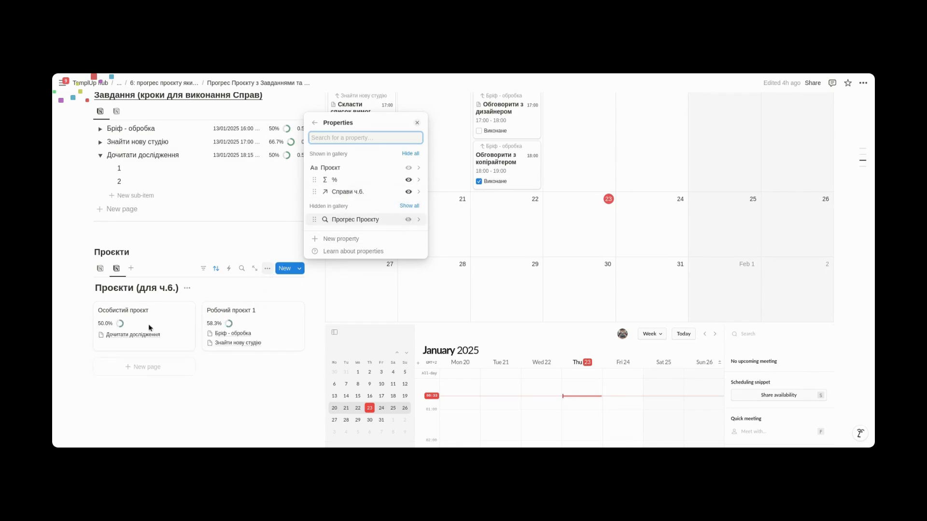
{"action": "left_click_drag", "start_coordinate": [319, 194], "coordinate": [317, 169]}
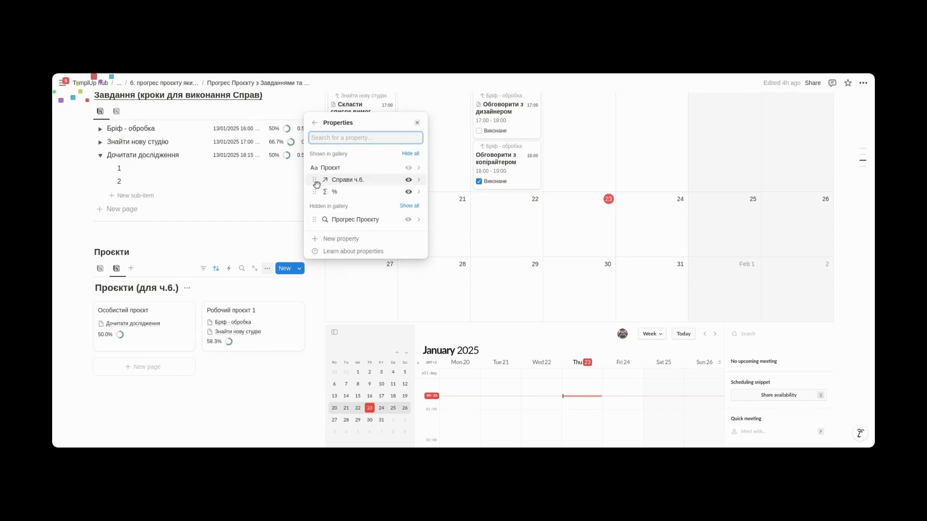
{"action": "left_click", "coordinate": [408, 180]}
{"action": "left_click", "coordinate": [245, 229]}
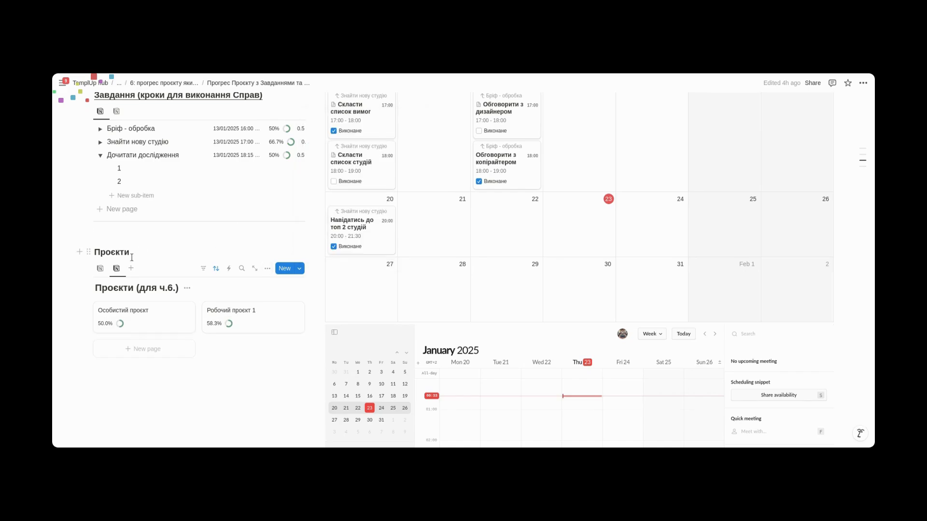
Switch the projects to the original table view and back to the gallery, and collapse the "Дочитати дослідження" task.
{"action": "left_click", "coordinate": [100, 269]}
{"action": "left_click", "coordinate": [116, 269]}
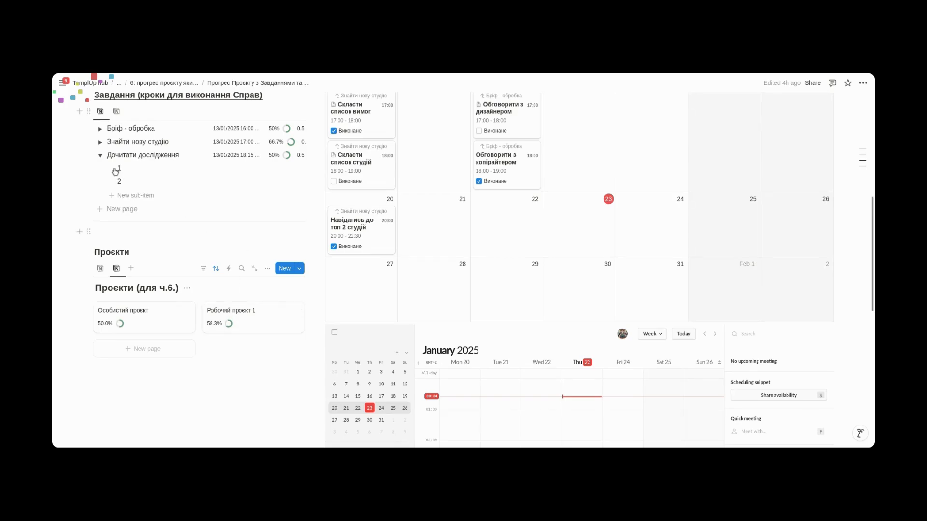
{"action": "left_click", "coordinate": [100, 155]}
{"action": "scroll", "coordinate": [178, 207], "scroll_direction": "up", "scroll_amount": 5}
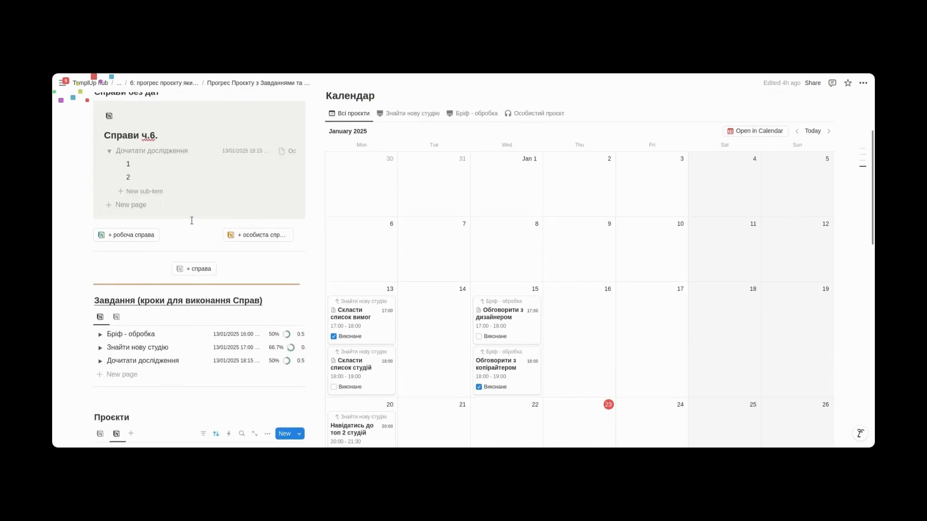
{"action": "scroll", "coordinate": [191, 221], "scroll_direction": "up", "scroll_amount": 2}
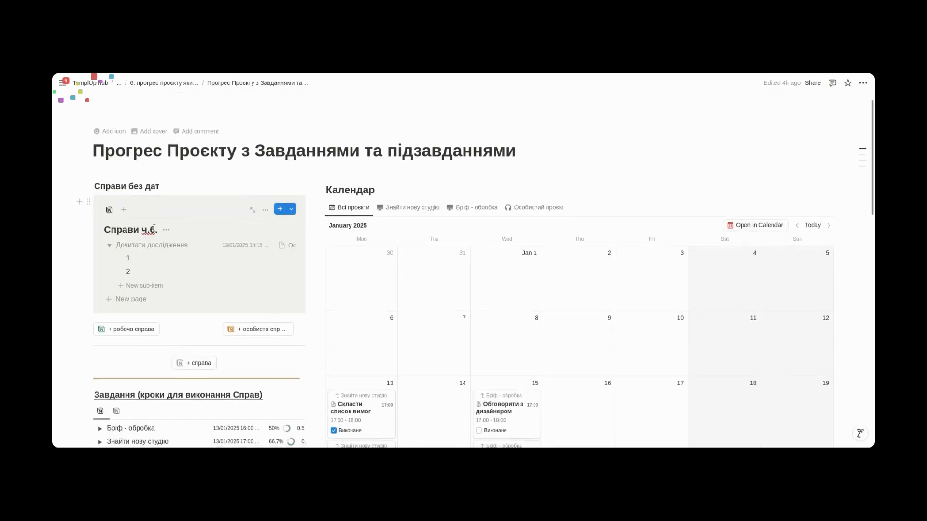
{"action": "scroll", "coordinate": [148, 306], "scroll_direction": "down", "scroll_amount": 4}
{"action": "scroll", "coordinate": [212, 292], "scroll_direction": "down", "scroll_amount": 2}
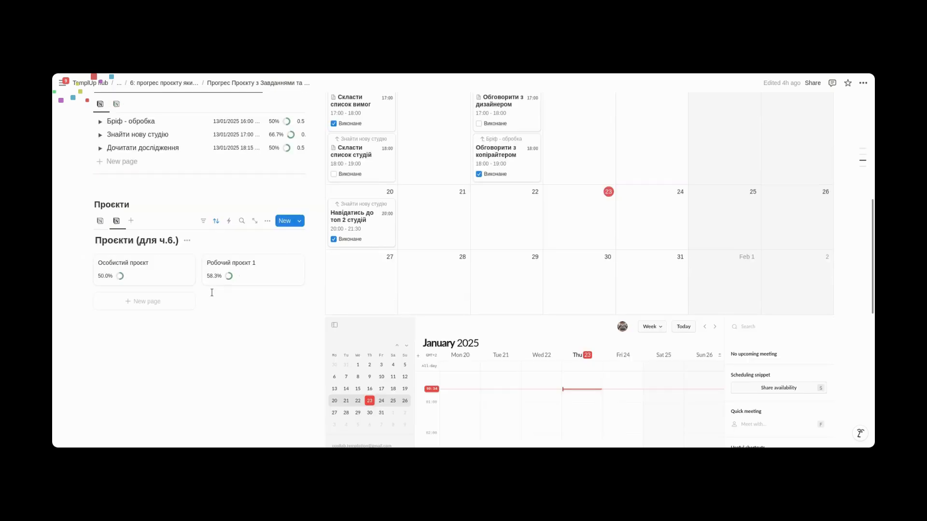